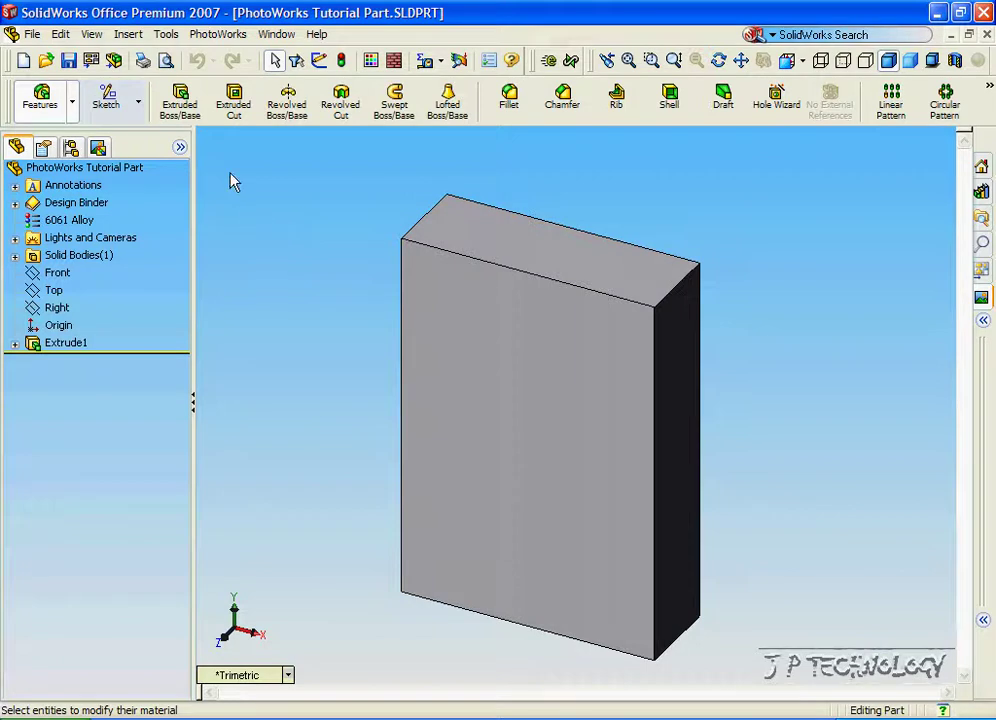
# - Activate the PhotoWorks add-in from the Tools > Add-Ins list
pyautogui.click(166, 34)
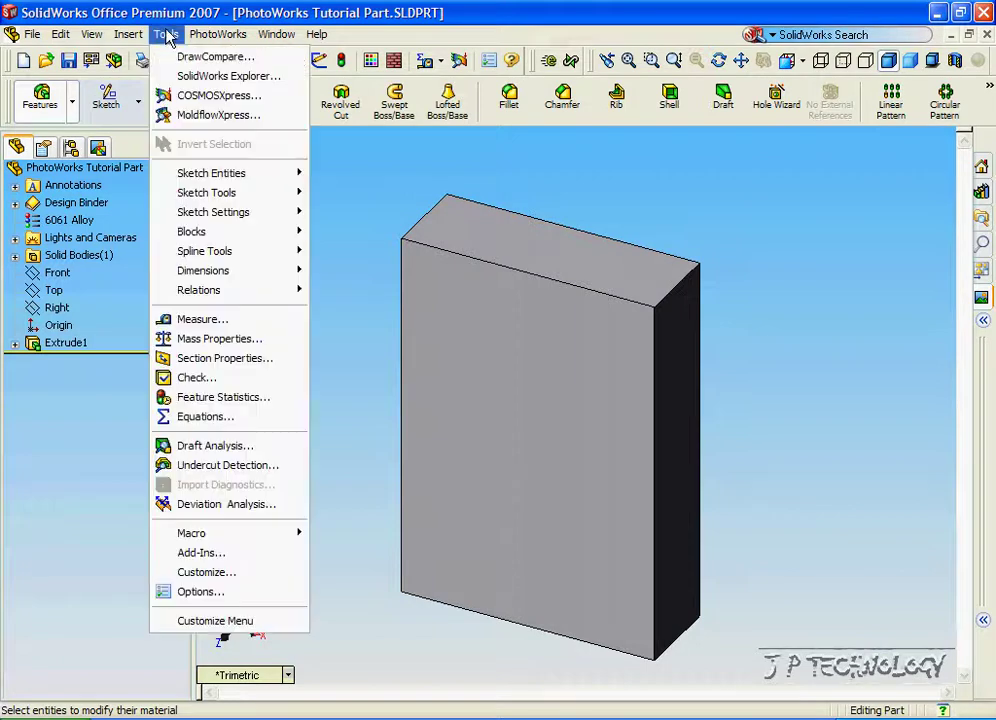
pyautogui.click(205, 553)
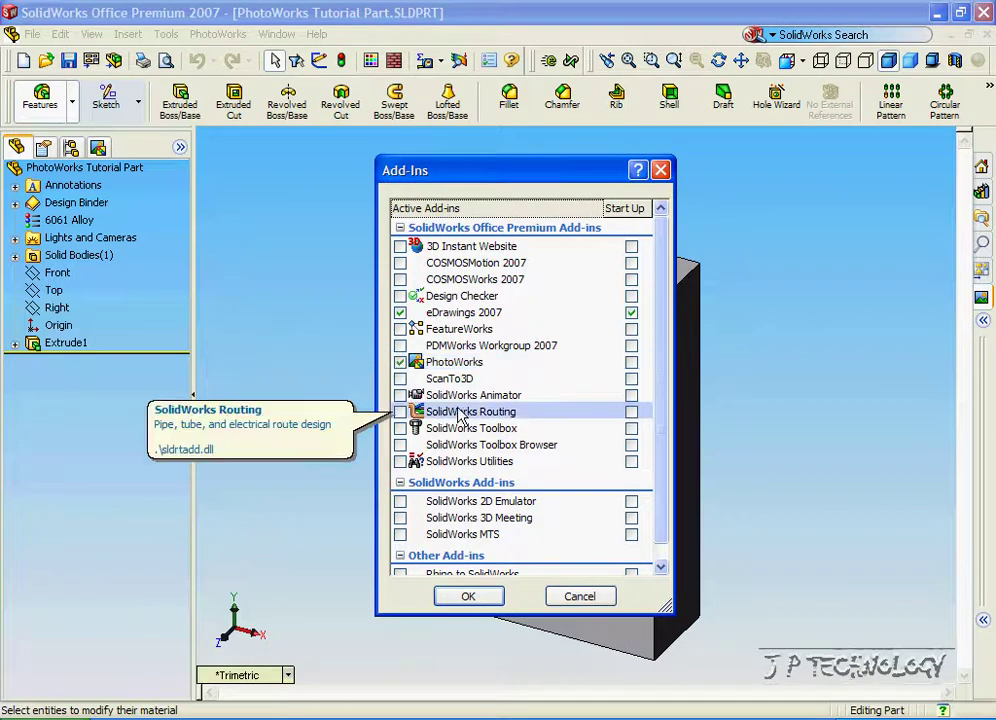
pyautogui.click(400, 362)
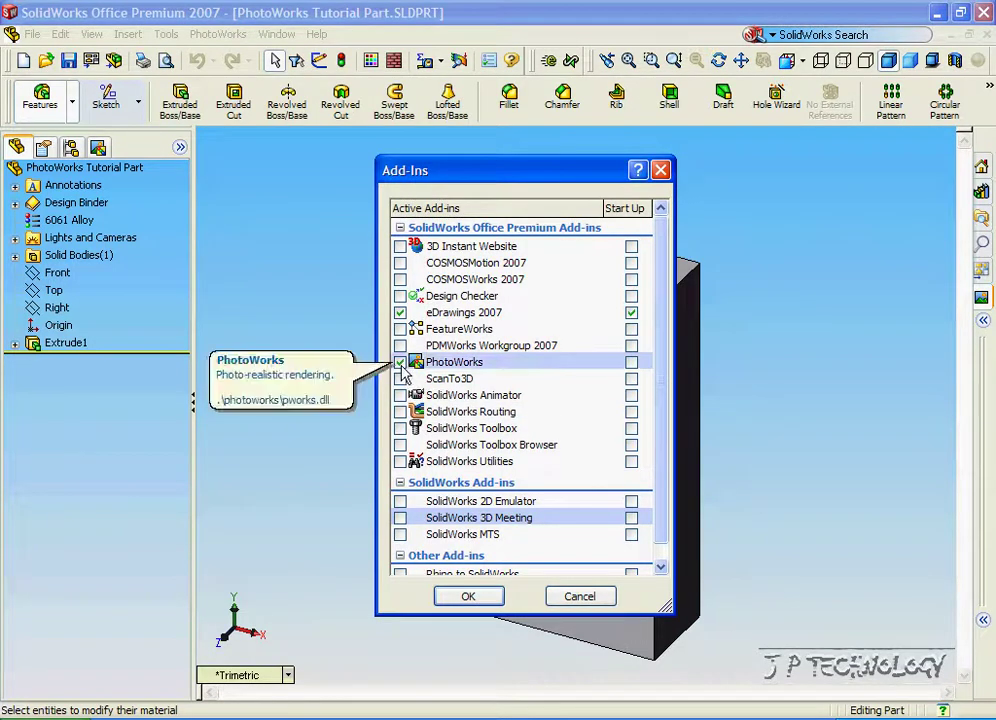
pyautogui.click(480, 599)
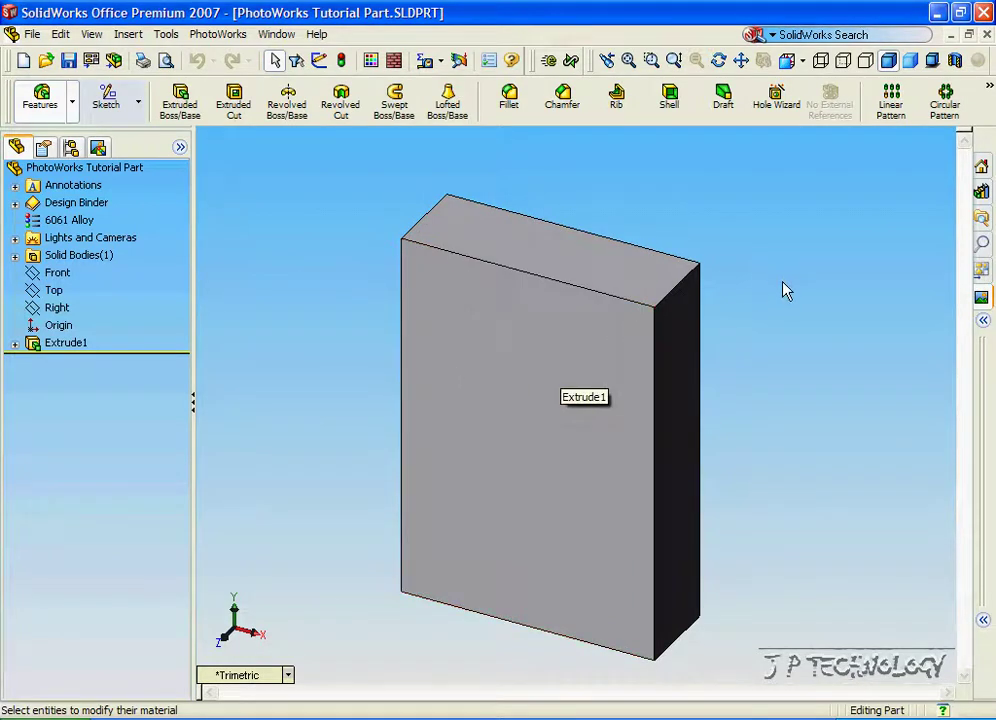
# - Browse the PhotoWorks materials library's Metal folder, viewing the Chrome and Bronze materials
pyautogui.click(982, 300)
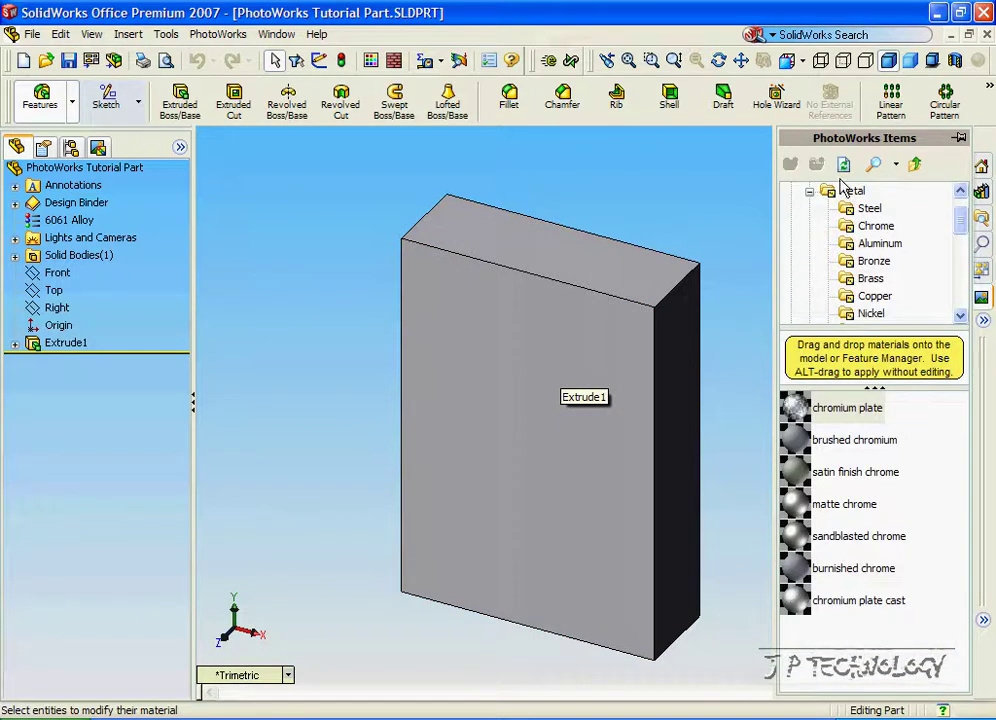
pyautogui.click(808, 221)
pyautogui.click(791, 191)
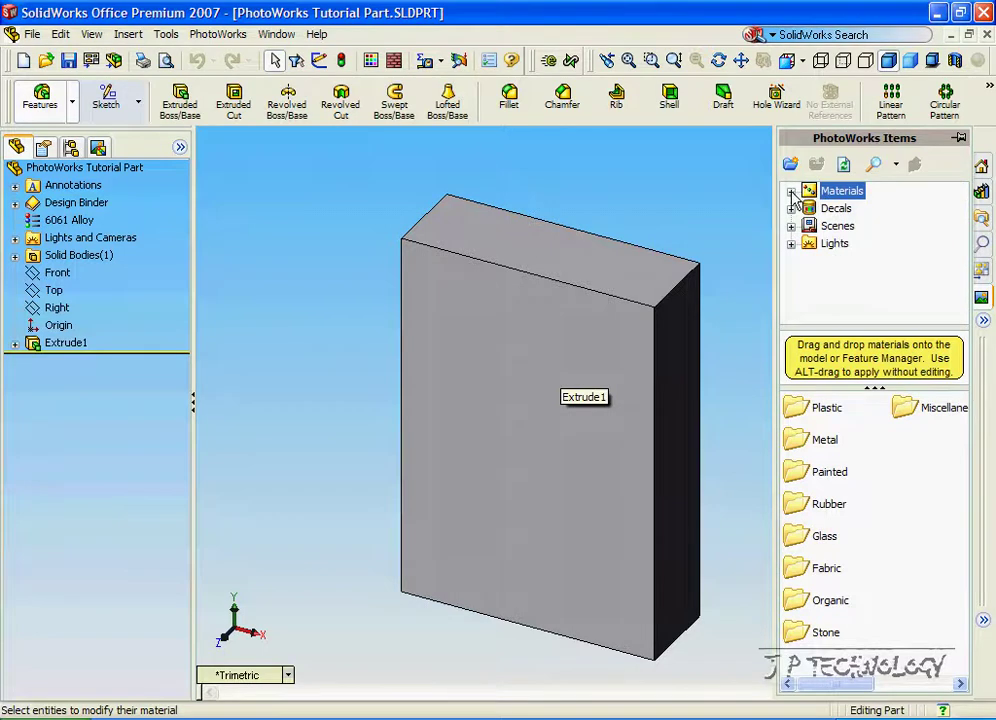
pyautogui.click(791, 191)
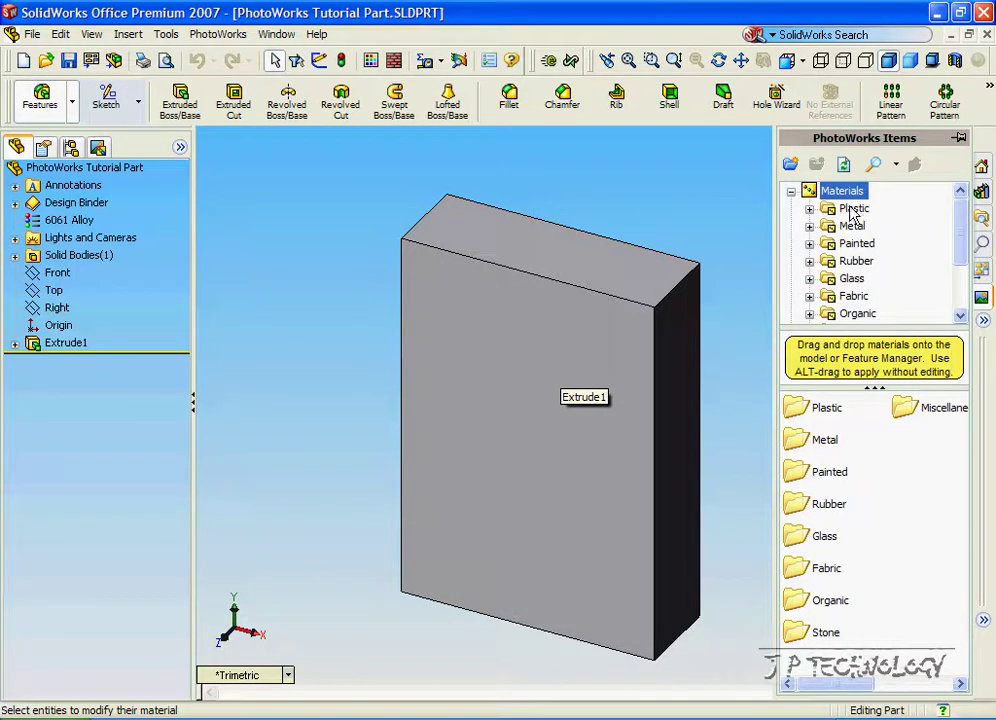
pyautogui.scroll(-1, 860, 270)
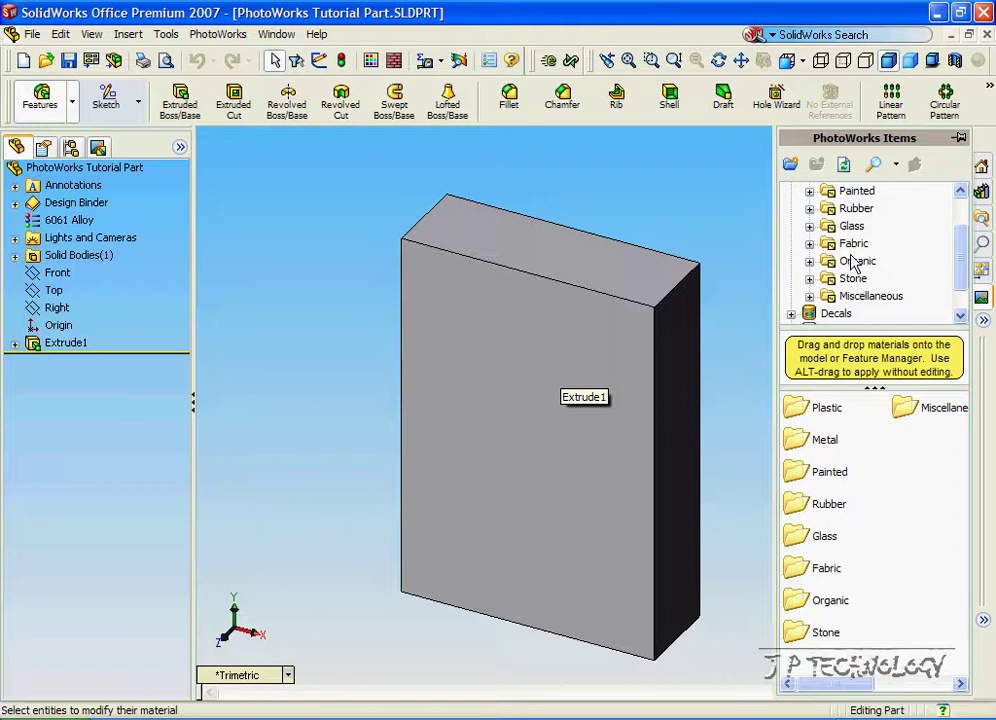
pyautogui.scroll(1, 860, 262)
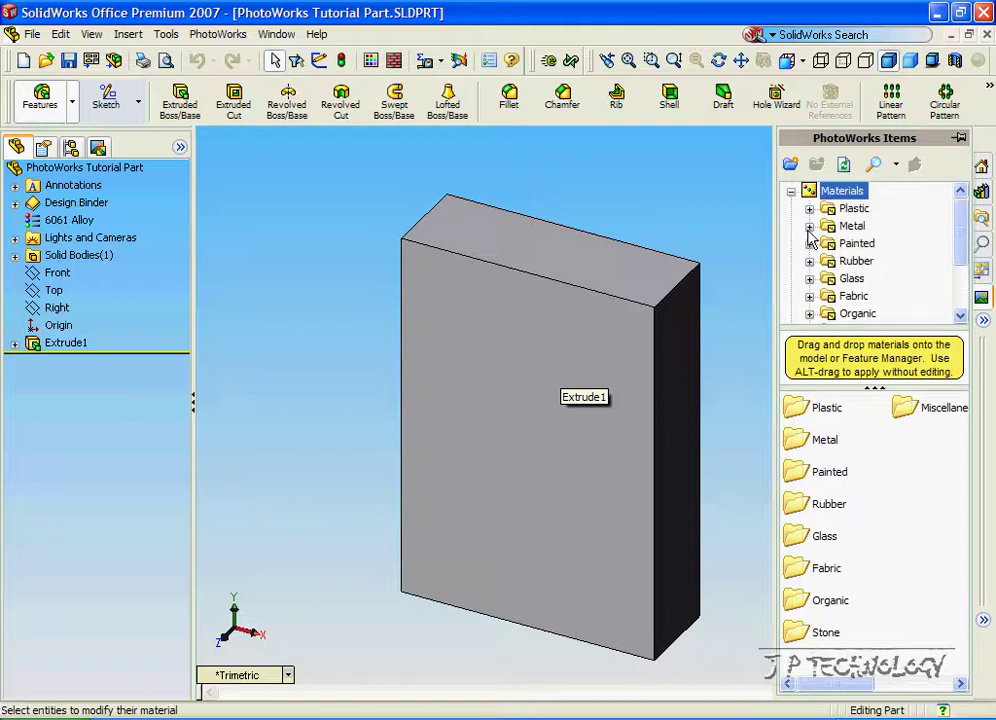
pyautogui.click(810, 226)
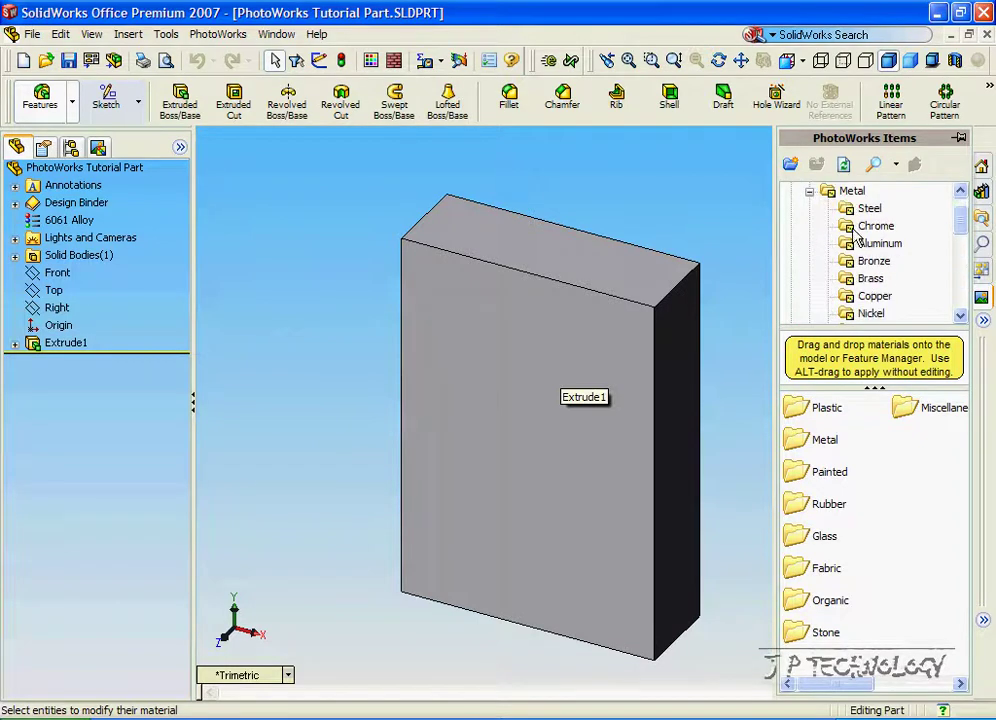
pyautogui.click(849, 227)
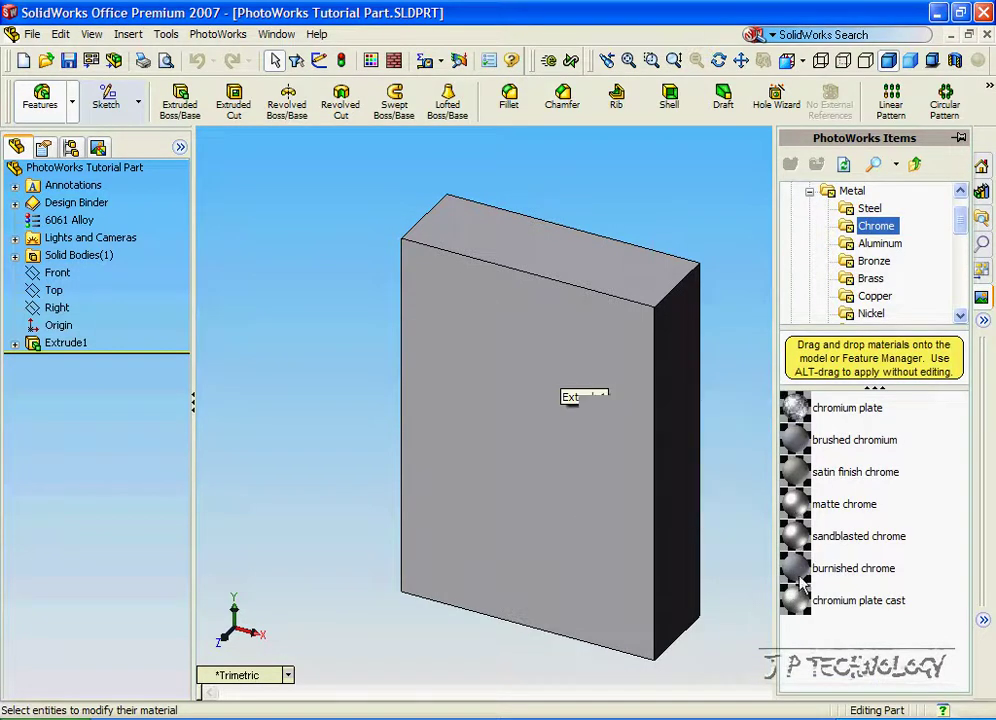
pyautogui.click(873, 261)
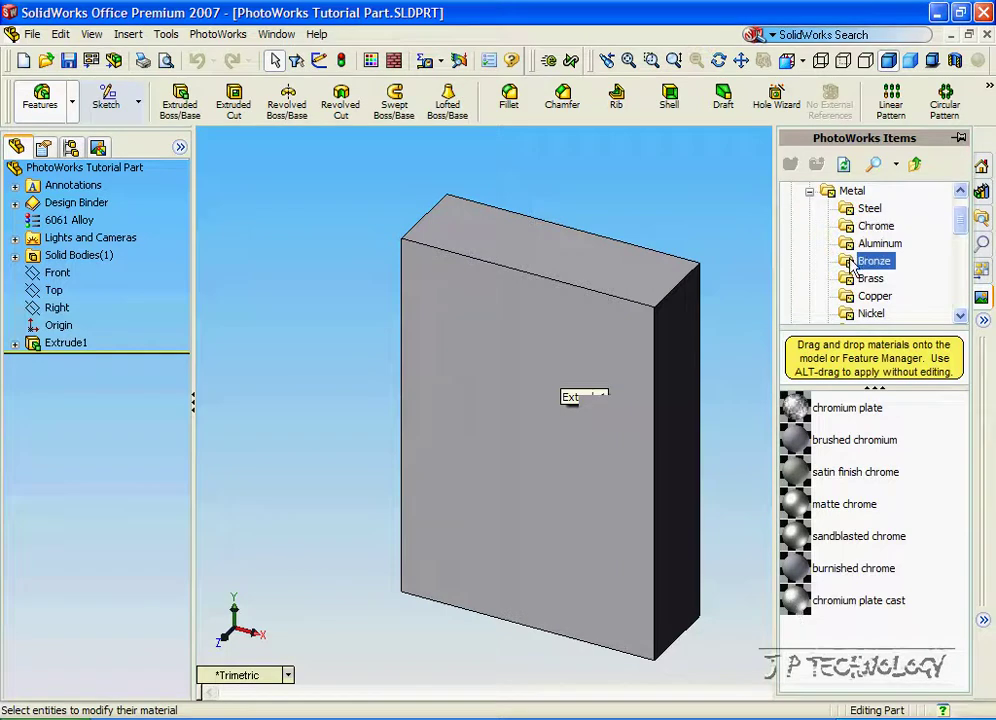
# - Drag the chromium plate material from Metal > Chrome onto the block
pyautogui.moveTo(797, 447)
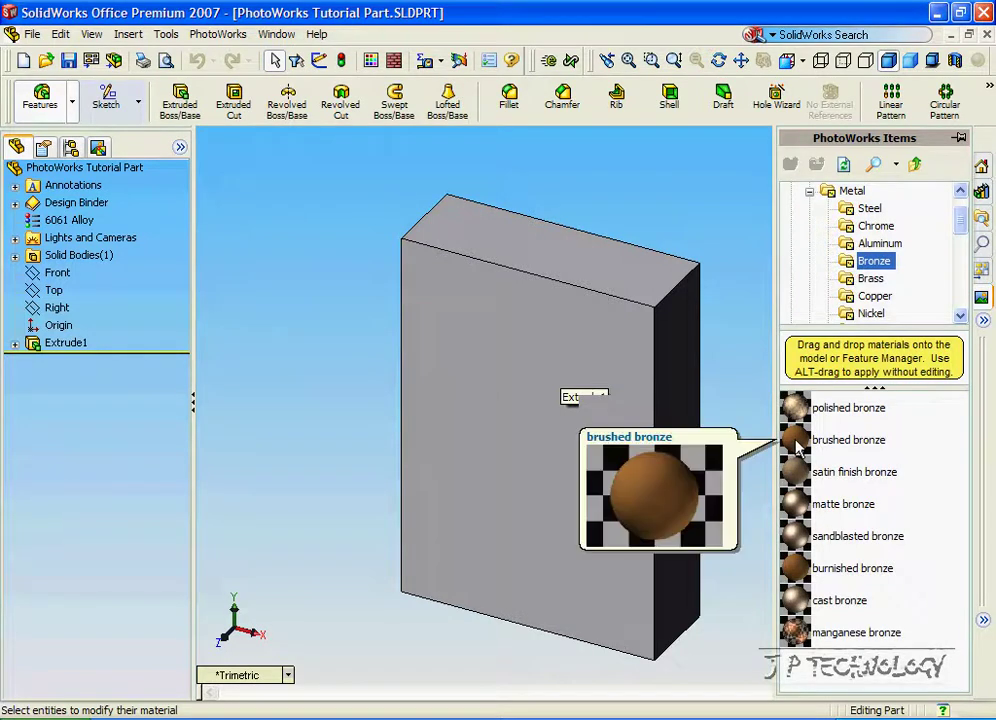
pyautogui.click(876, 226)
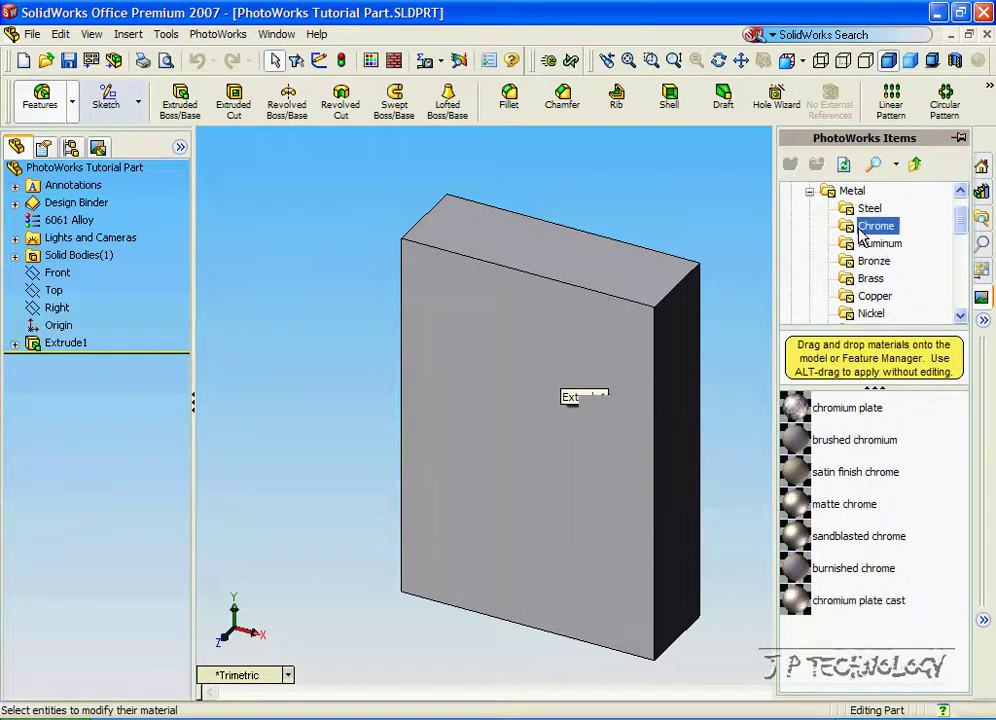
pyautogui.click(797, 418)
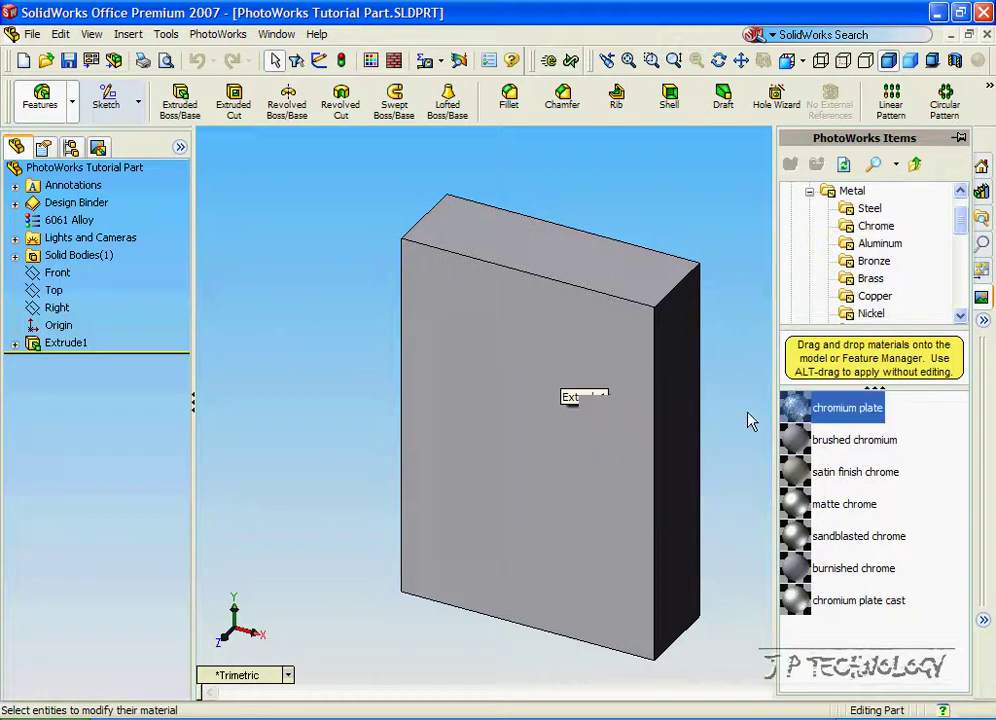
pyautogui.moveTo(572, 394); pyautogui.dragTo(565, 398)
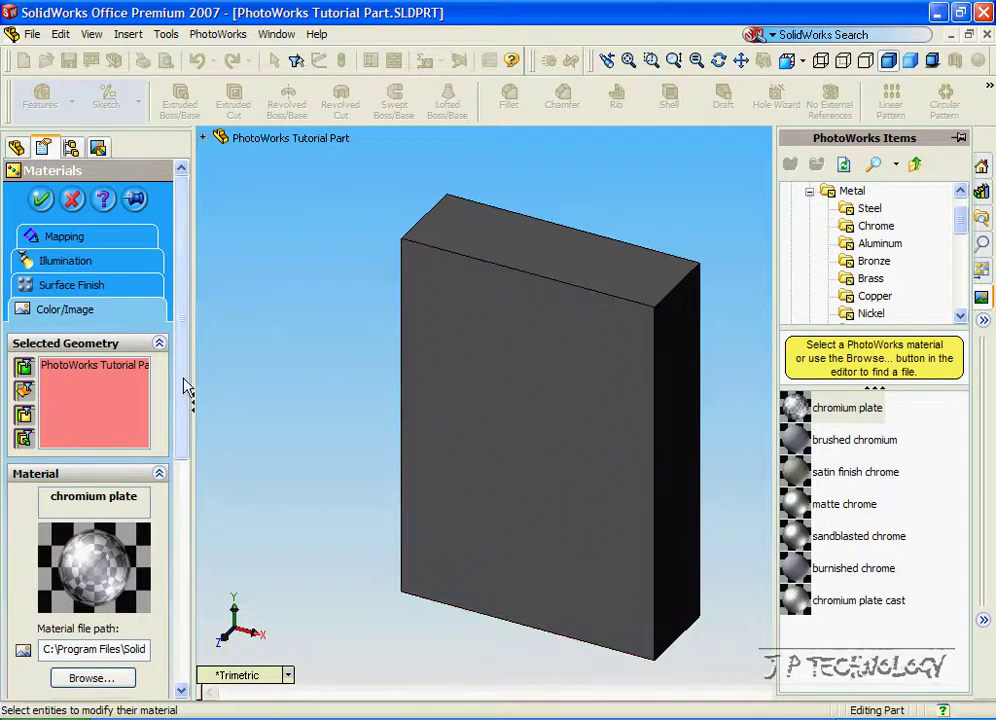
# - Accept the chromium plate material in the Materials PropertyManager
pyautogui.click(36, 199)
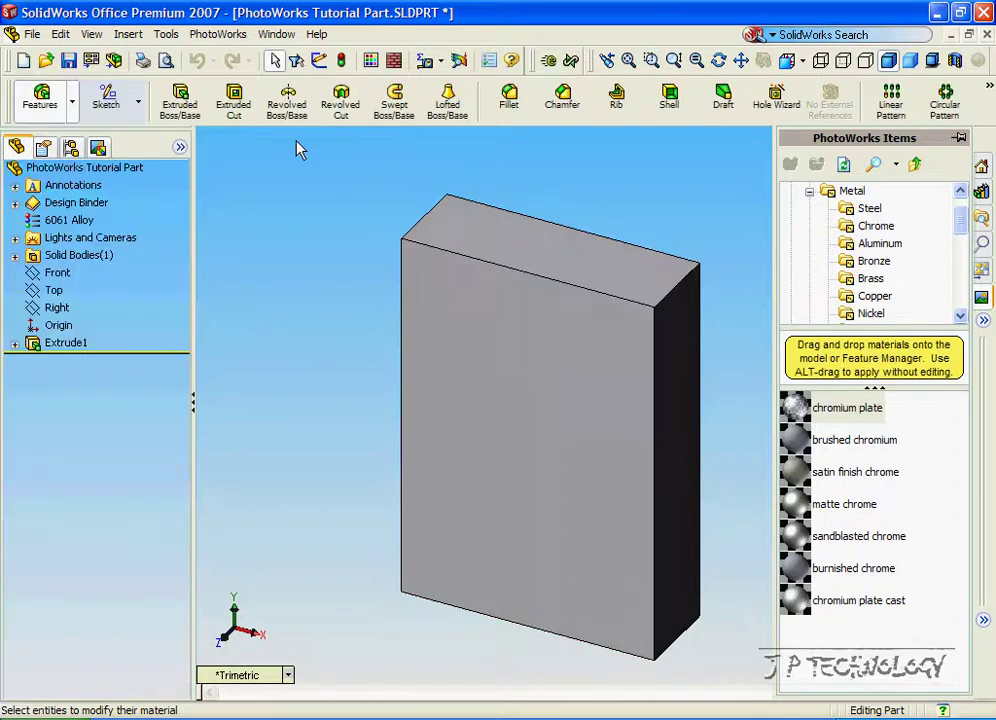
pyautogui.click(208, 38)
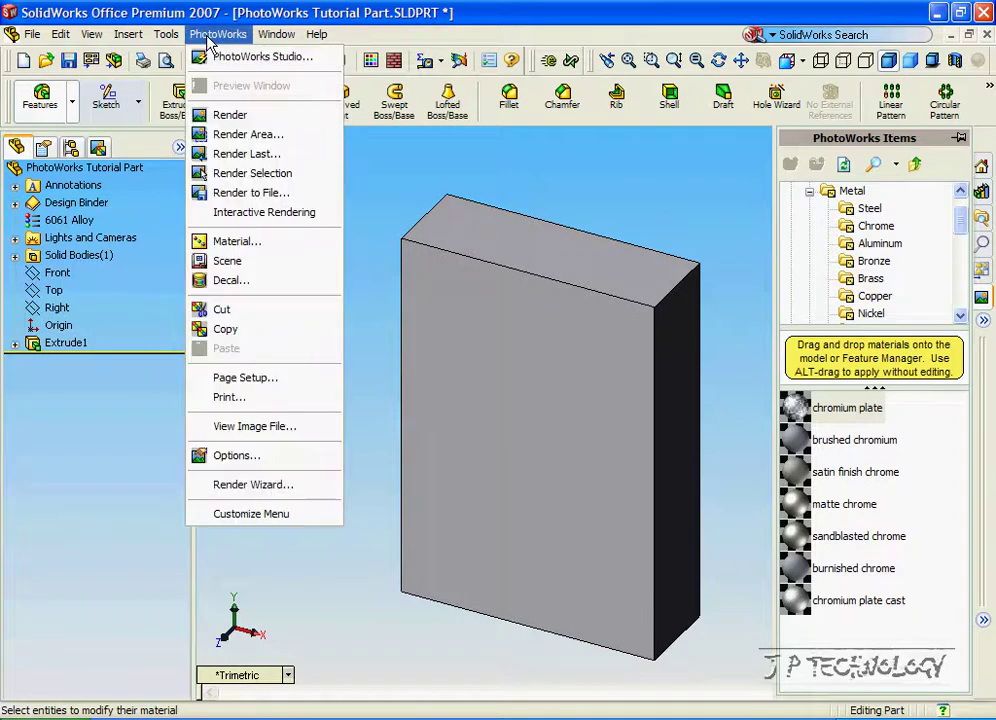
# - Render the chromium-plated block with PhotoWorks Render
pyautogui.click(249, 111)
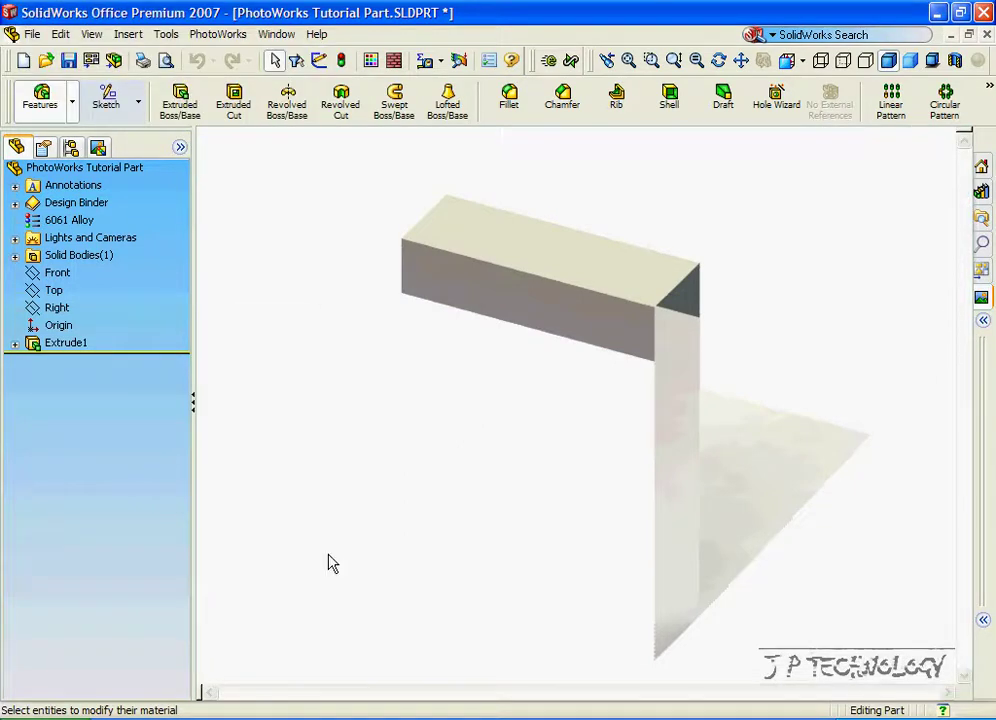
# - Clear the render and open chromium plate <1> from the PhotoWorks Materials tree for editing
pyautogui.click(272, 278)
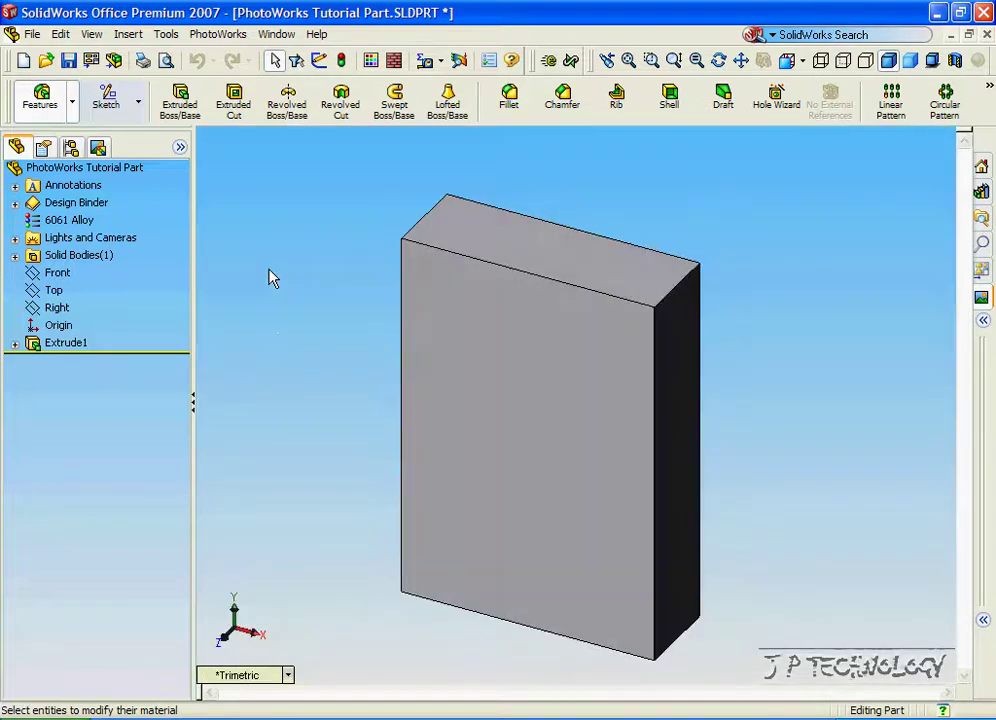
pyautogui.click(118, 167)
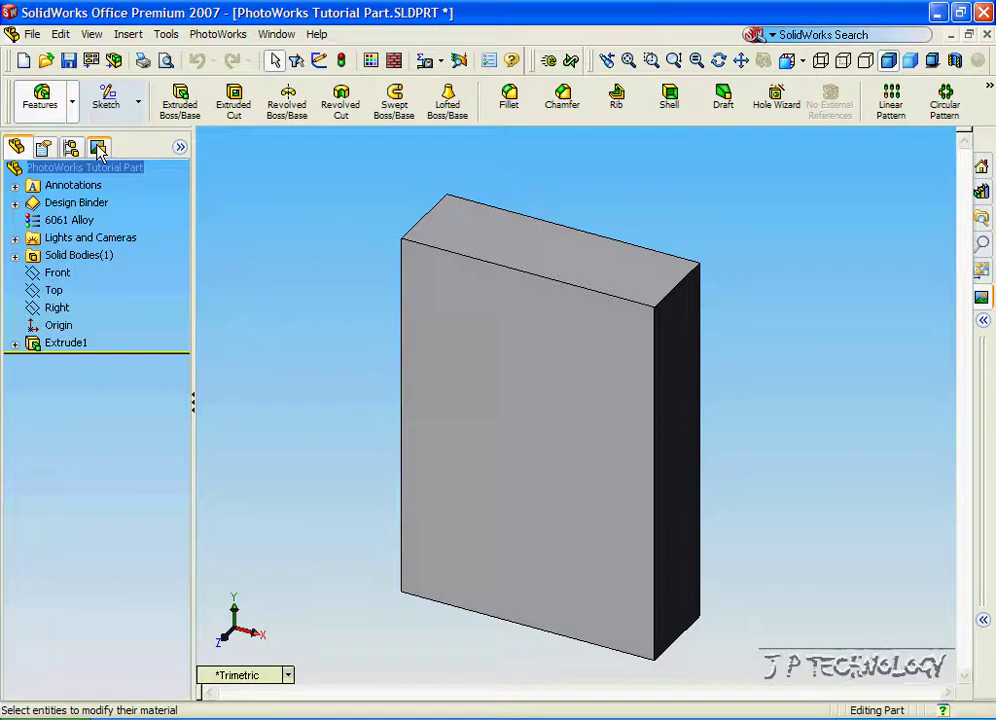
pyautogui.click(98, 148)
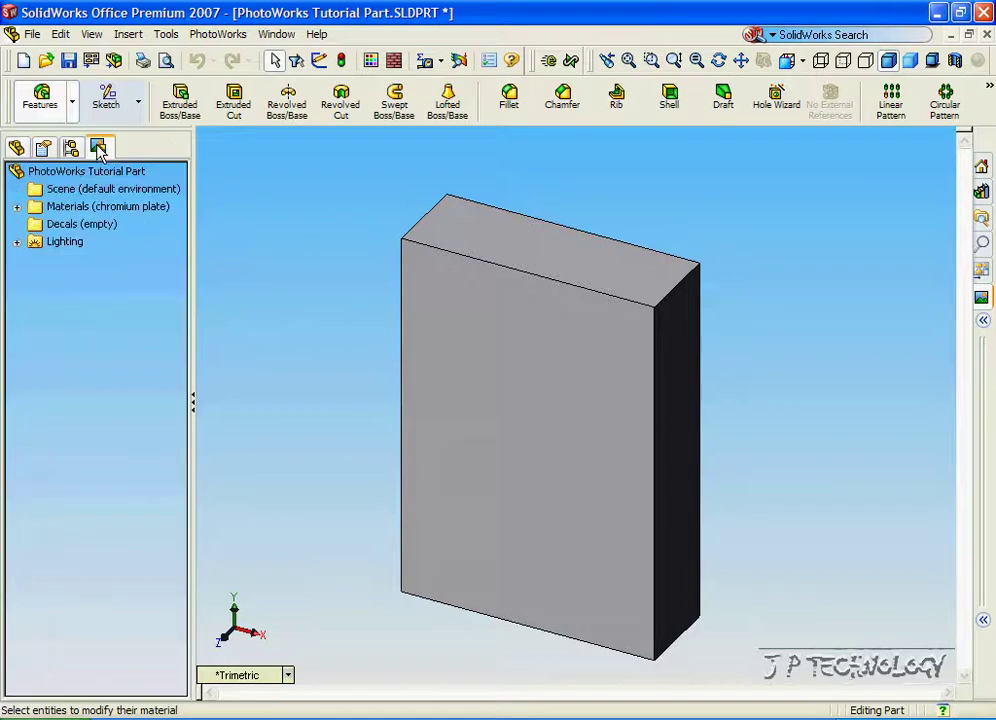
pyautogui.click(17, 207)
pyautogui.doubleClick(37, 211)
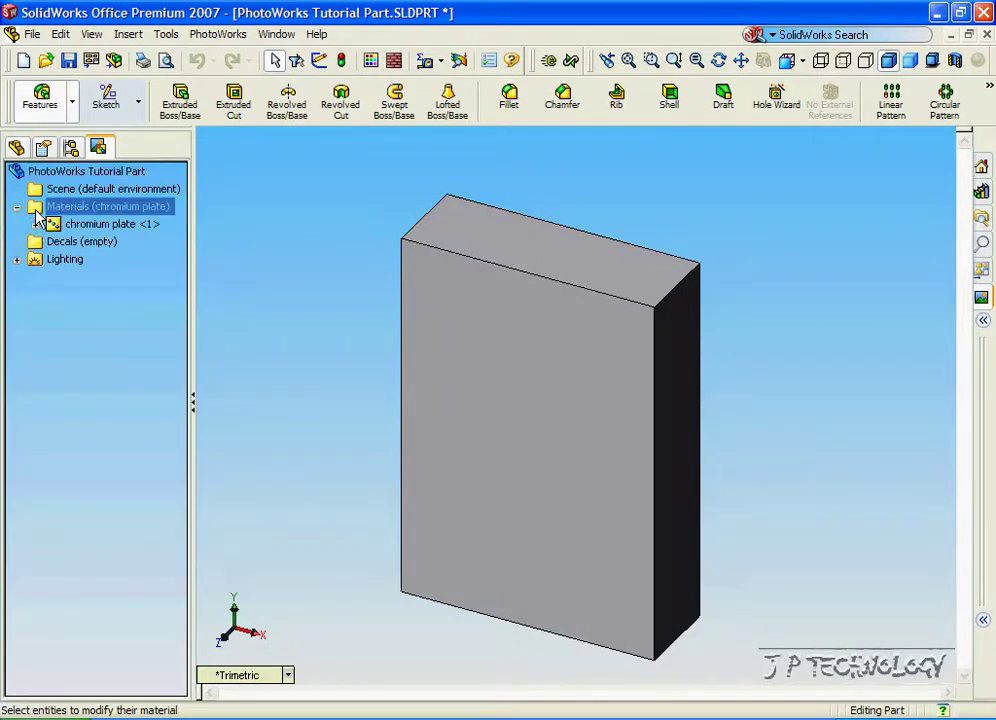
pyautogui.doubleClick(35, 208)
pyautogui.doubleClick(62, 227)
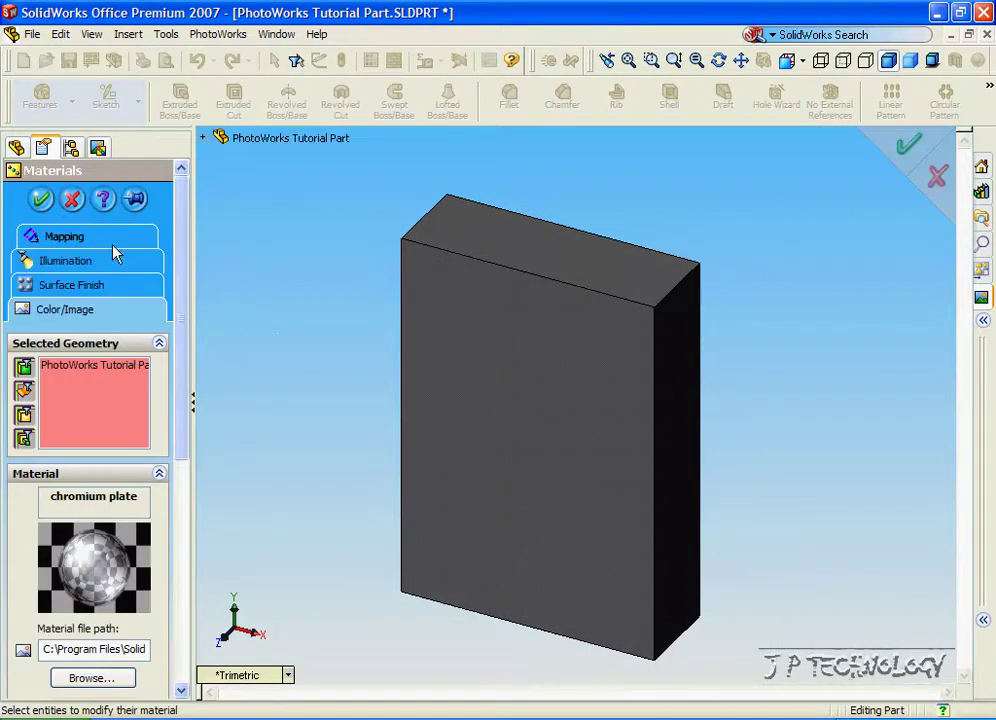
pyautogui.moveTo(182, 282); pyautogui.dragTo(180, 367)
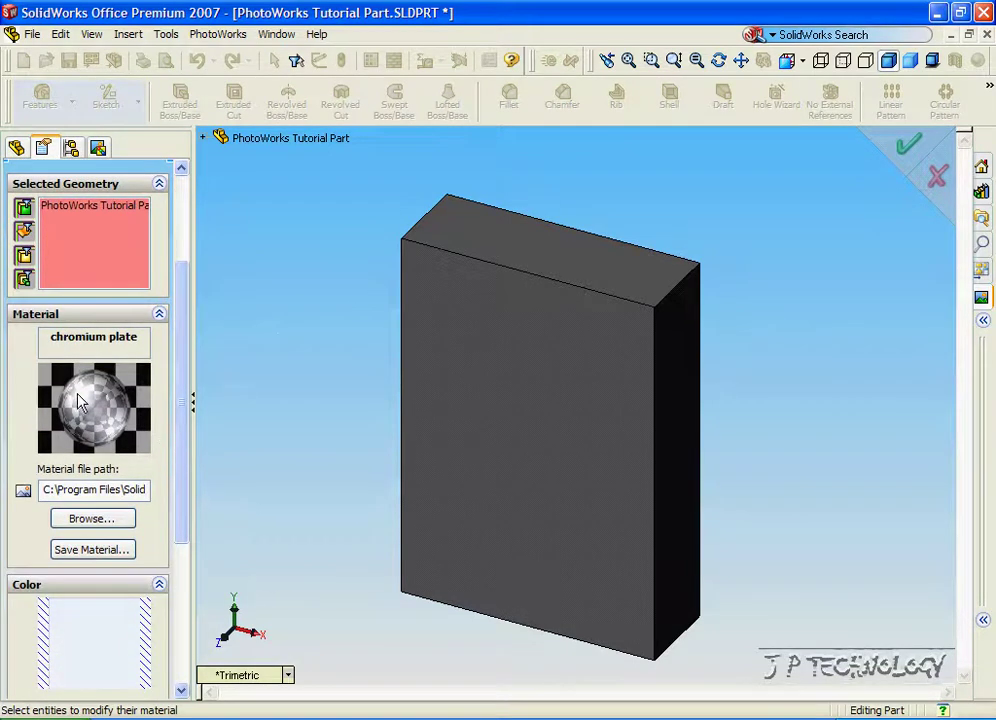
pyautogui.click(983, 298)
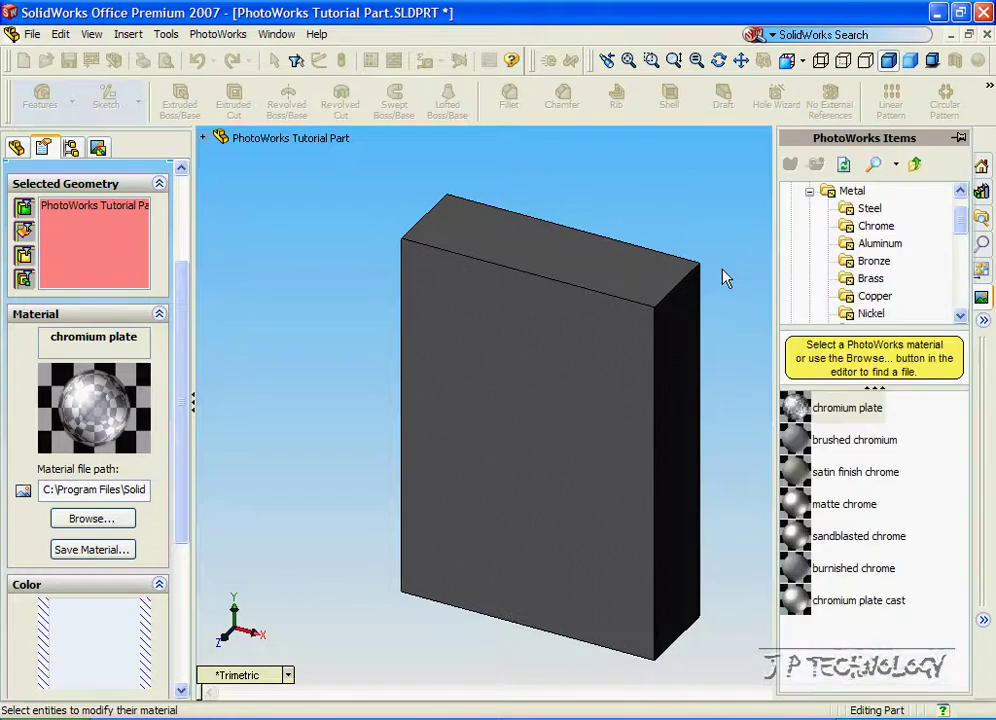
# - Apply brushed bronze from Metal > Bronze to the part and accept it
pyautogui.click(873, 261)
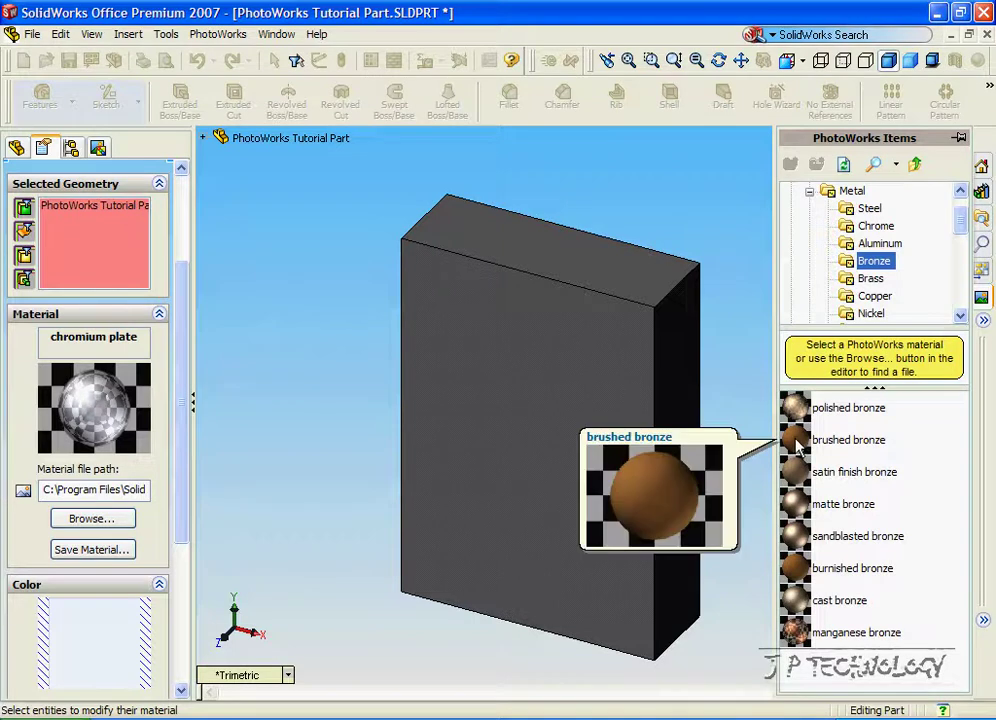
pyautogui.click(797, 443)
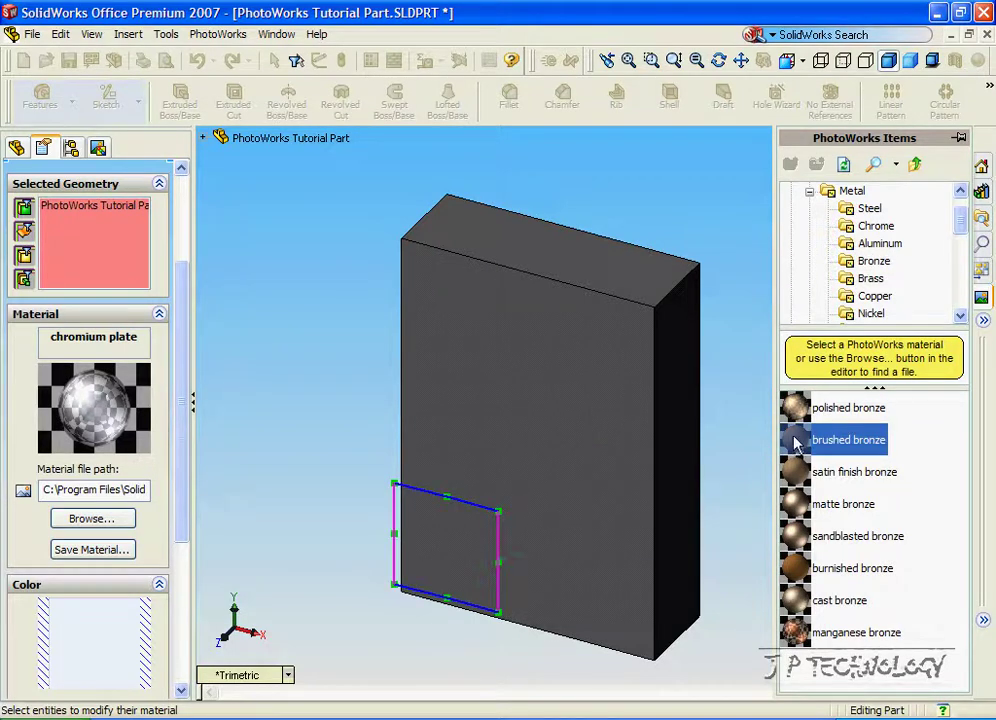
pyautogui.moveTo(177, 300); pyautogui.dragTo(178, 167)
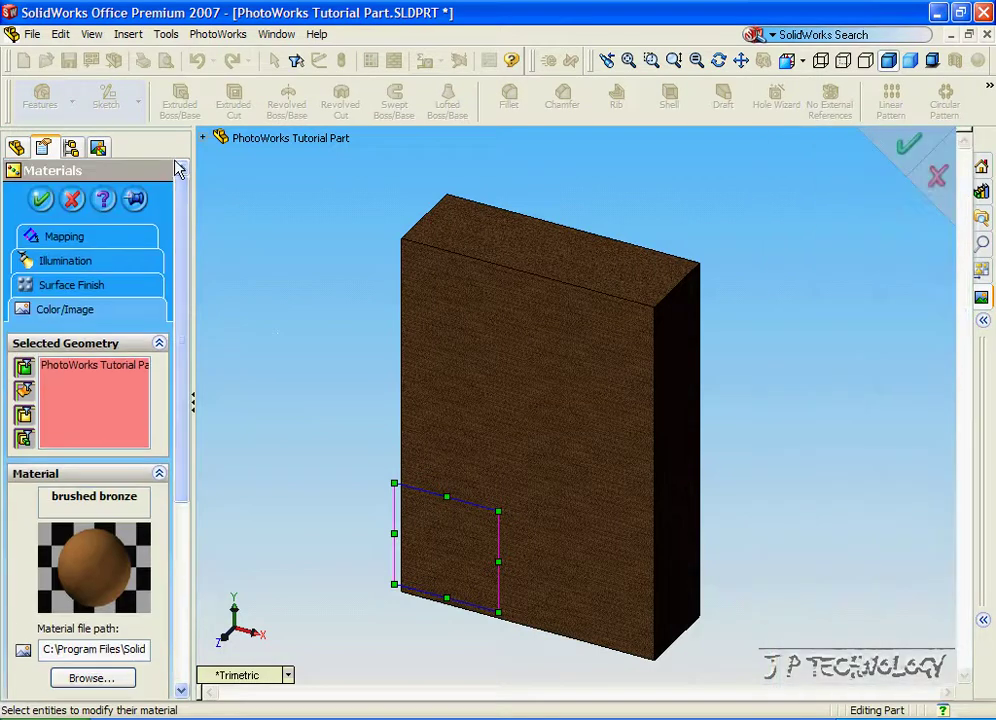
pyautogui.click(41, 200)
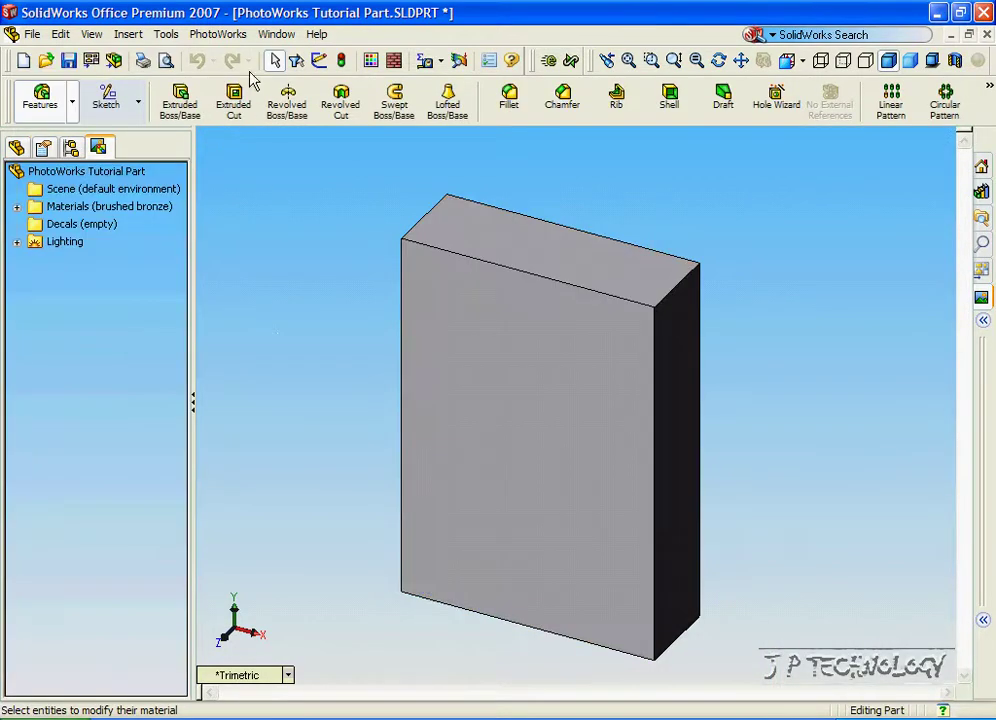
pyautogui.click(217, 36)
# - Render the brushed bronze block with PhotoWorks Render
pyautogui.click(230, 116)
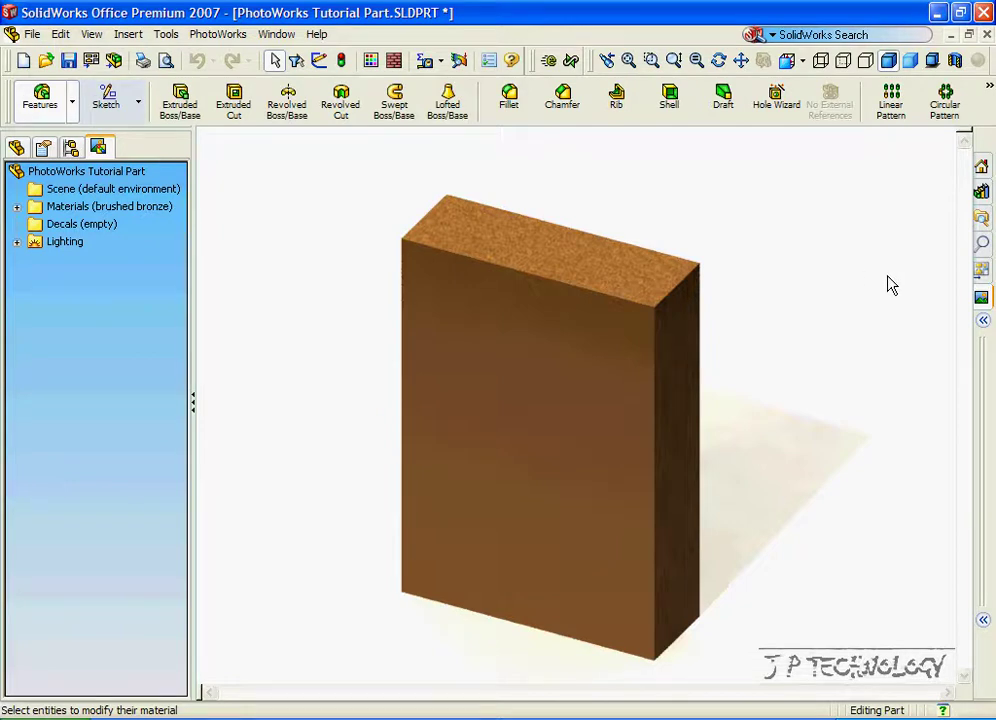
pyautogui.click(981, 300)
# - Apply chromium plate from Metal > Chrome to the whole part and accept it
pyautogui.click(856, 228)
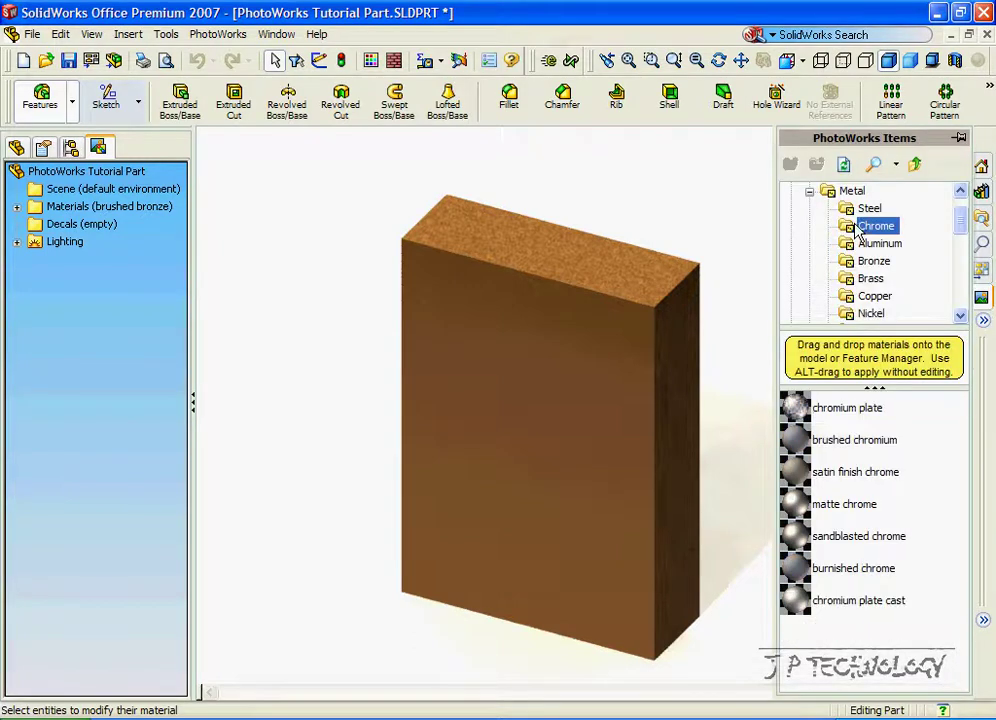
pyautogui.moveTo(801, 409)
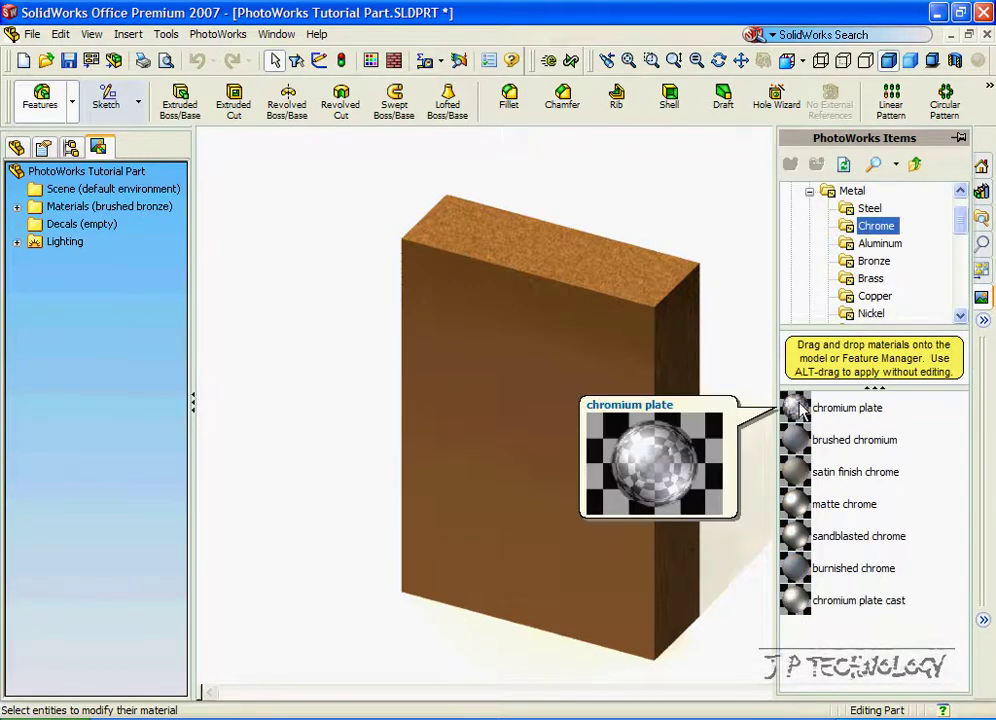
pyautogui.moveTo(801, 409); pyautogui.dragTo(622, 316)
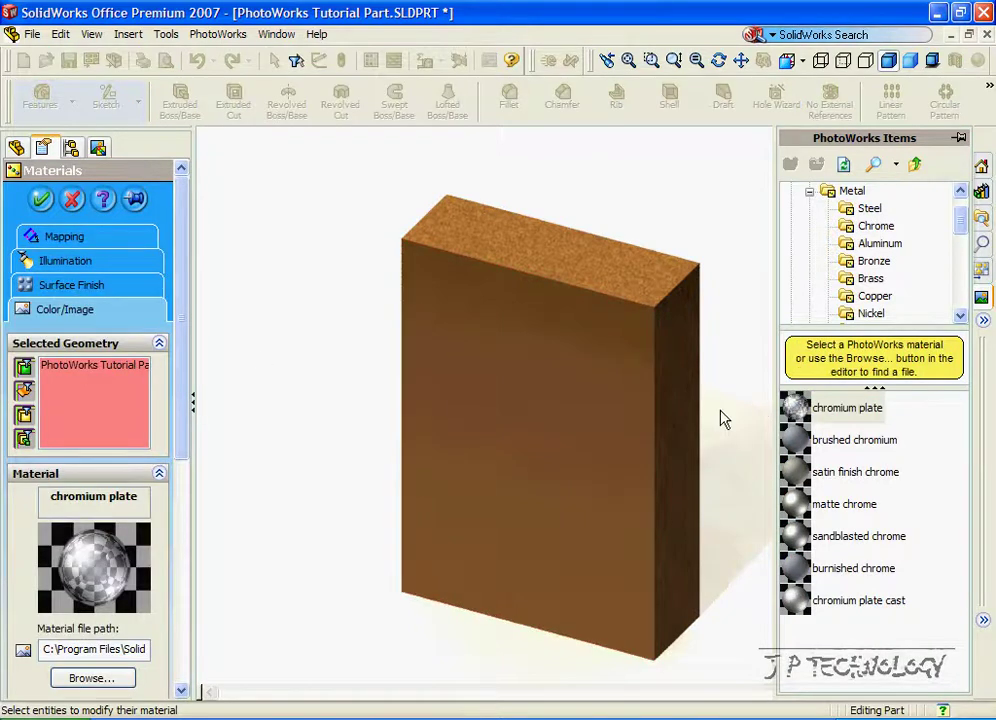
pyautogui.moveTo(797, 407); pyautogui.dragTo(315, 248)
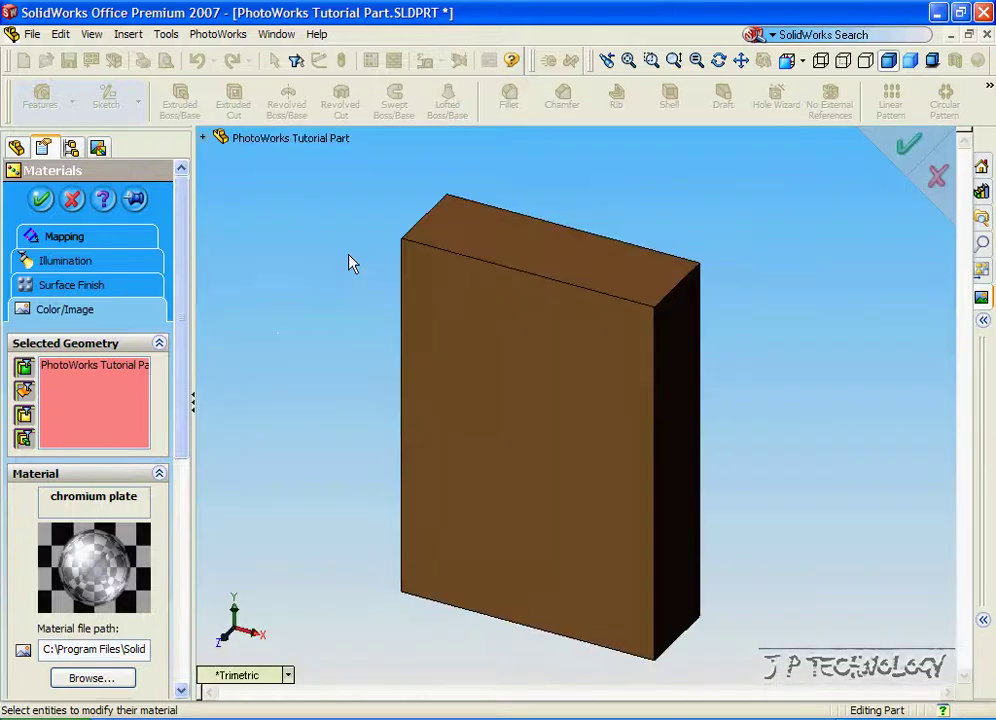
pyautogui.click(100, 365)
pyautogui.click(243, 140)
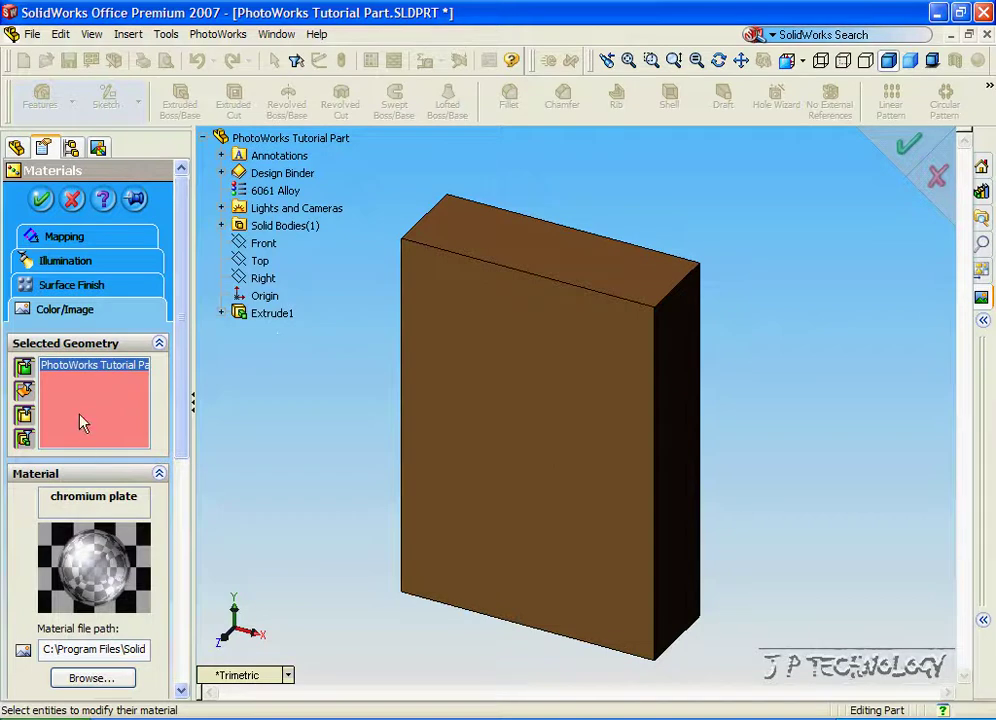
pyautogui.click(41, 199)
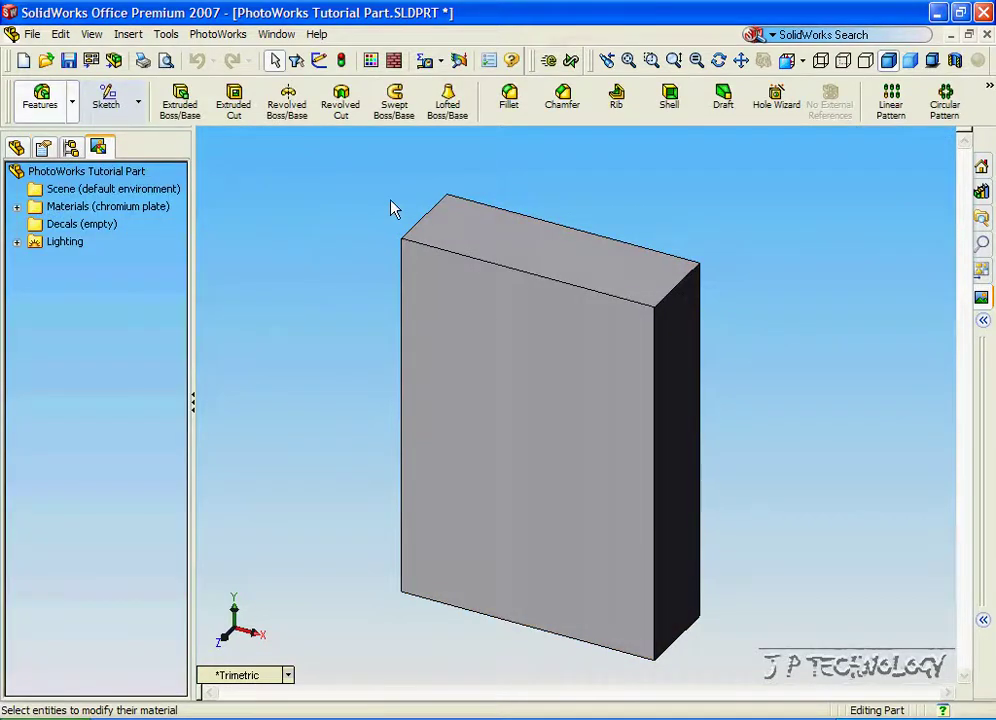
# - Set the chromium plate material's surface finish to Dimpled and accept it
pyautogui.click(981, 300)
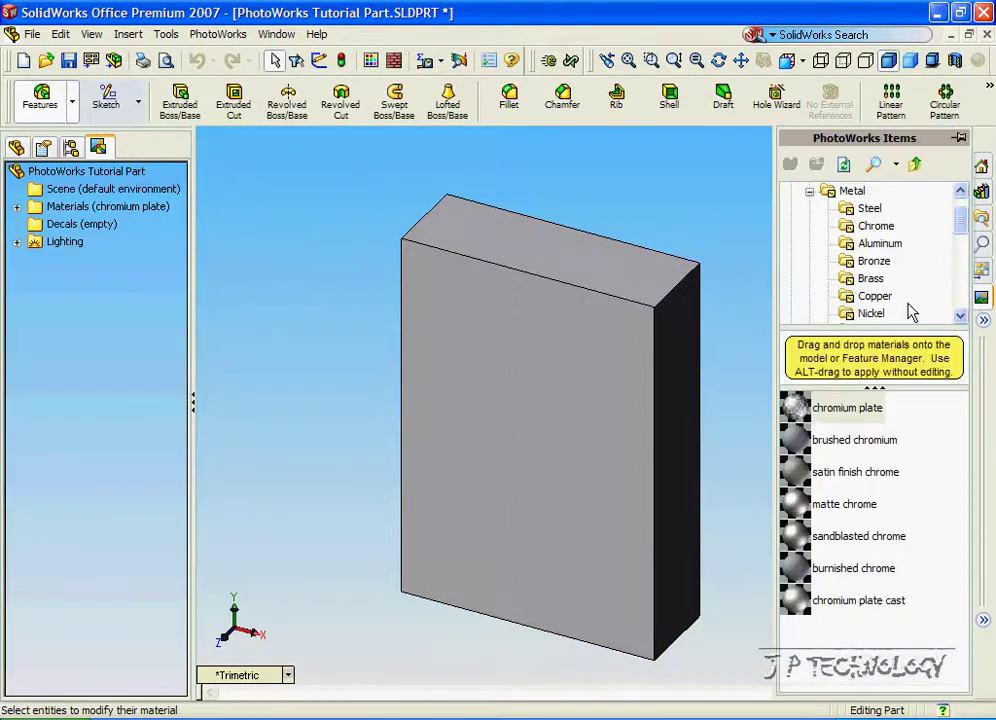
pyautogui.doubleClick(815, 415)
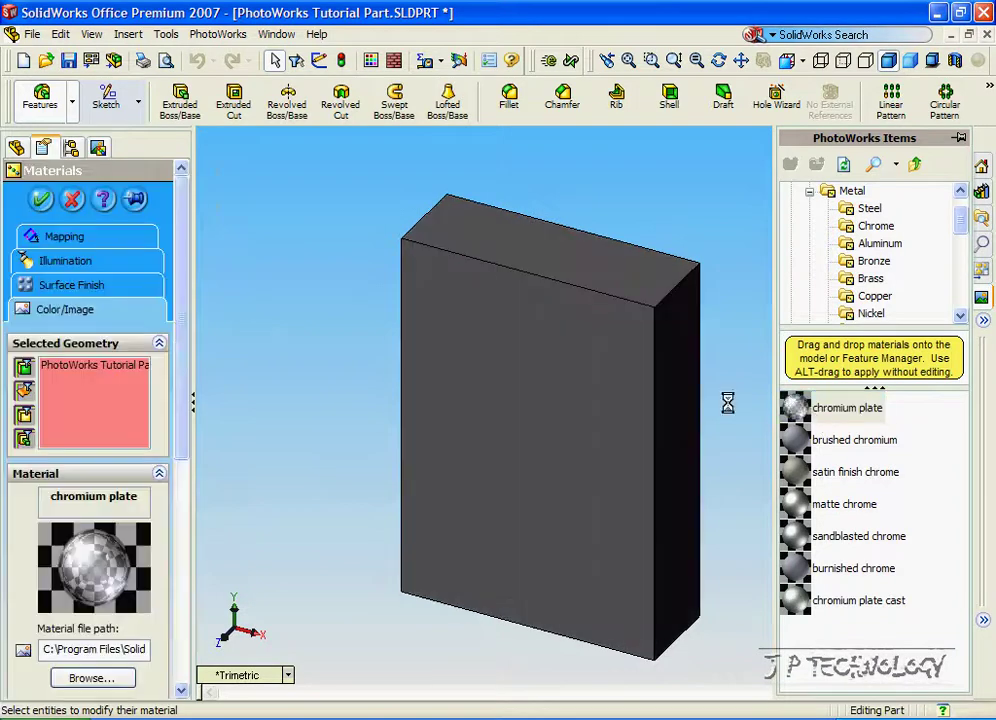
pyautogui.click(52, 288)
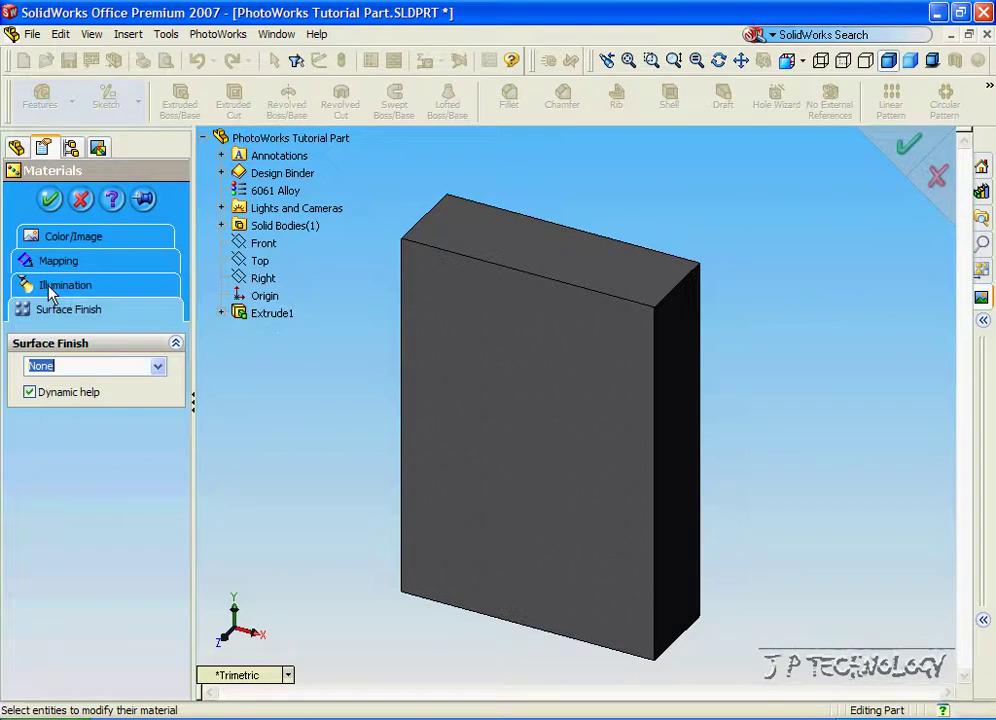
pyautogui.click(158, 367)
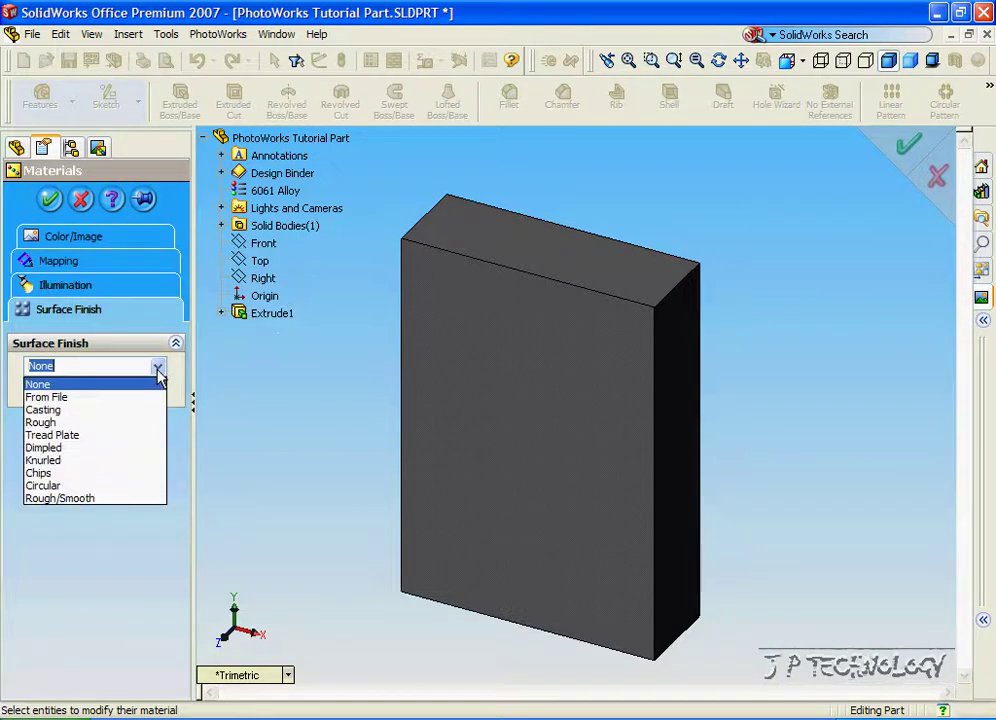
pyautogui.click(79, 449)
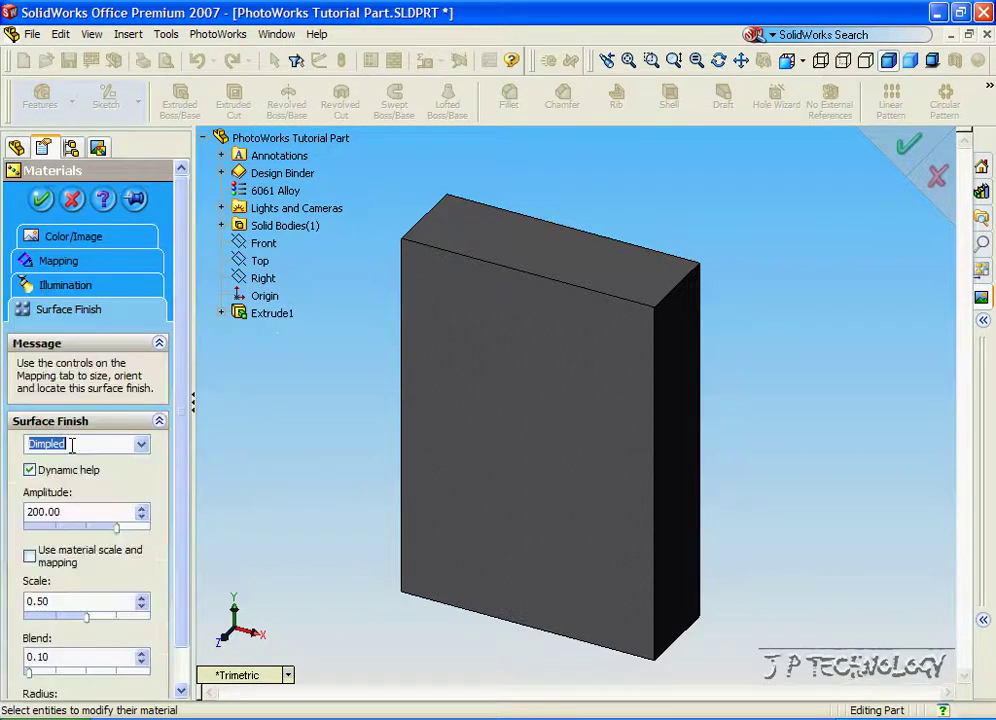
pyautogui.click(42, 199)
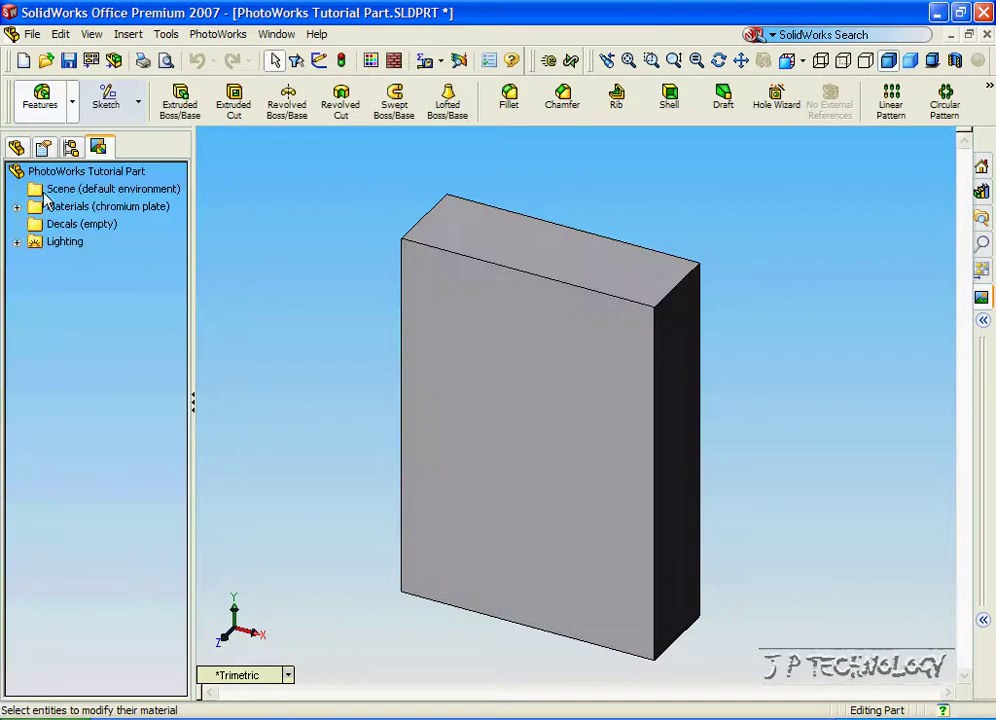
pyautogui.click(216, 34)
# - Render the Dimpled chromium block, then clear the render back to the shaded view
pyautogui.click(230, 116)
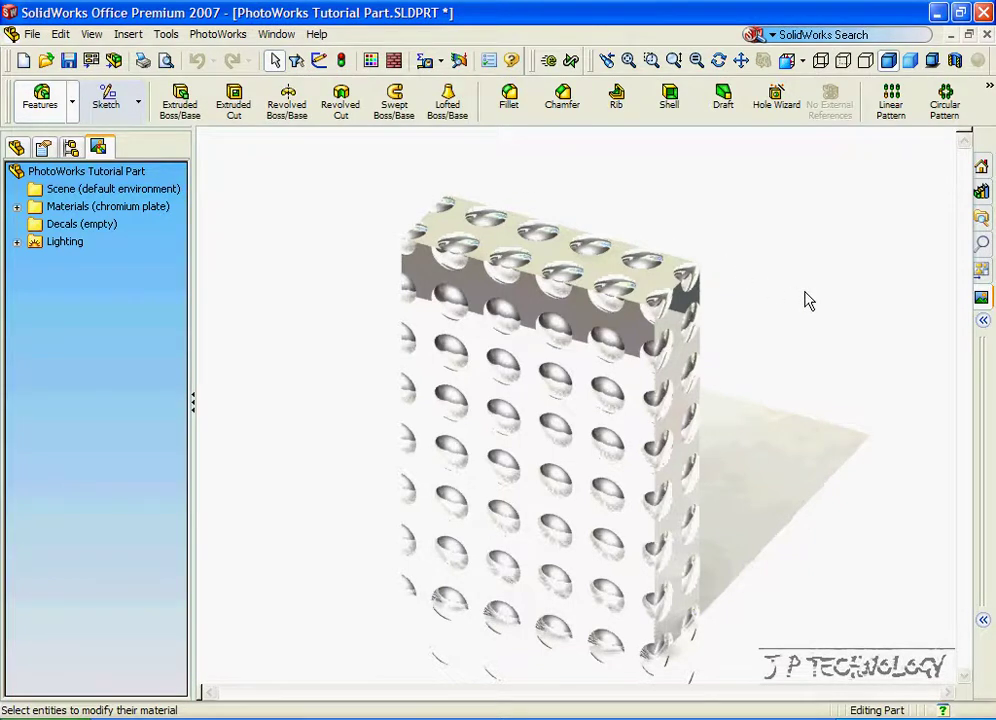
pyautogui.click(806, 299)
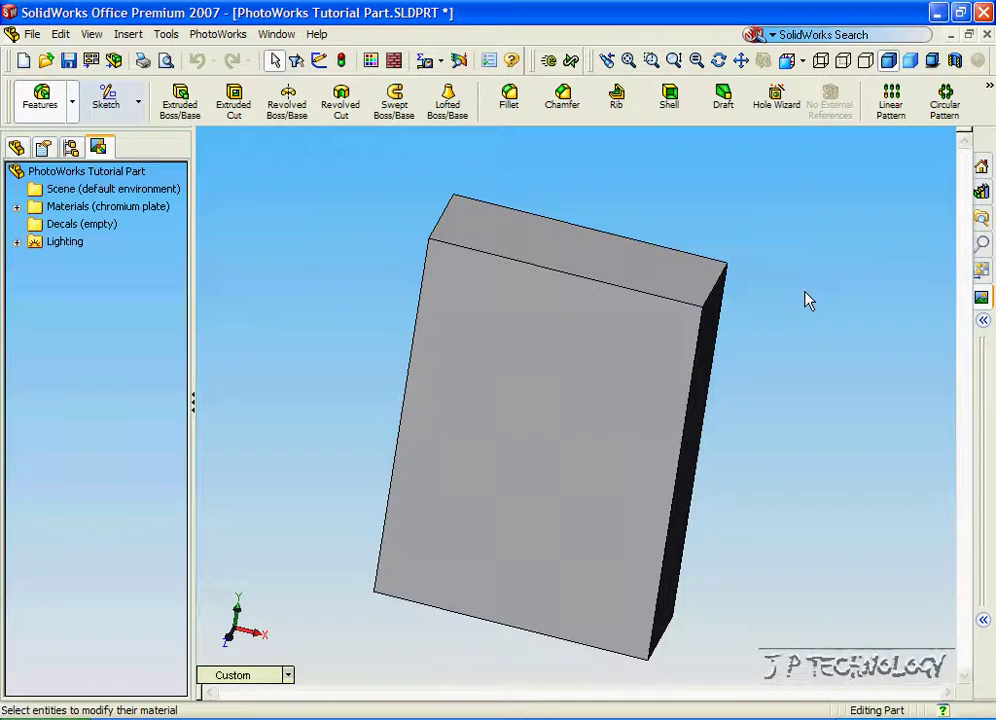
# - Apply chromium plate to the block and give it a Tread Plate finish (amplitude 200, scale 0.71, blend 0.20)
pyautogui.click(981, 297)
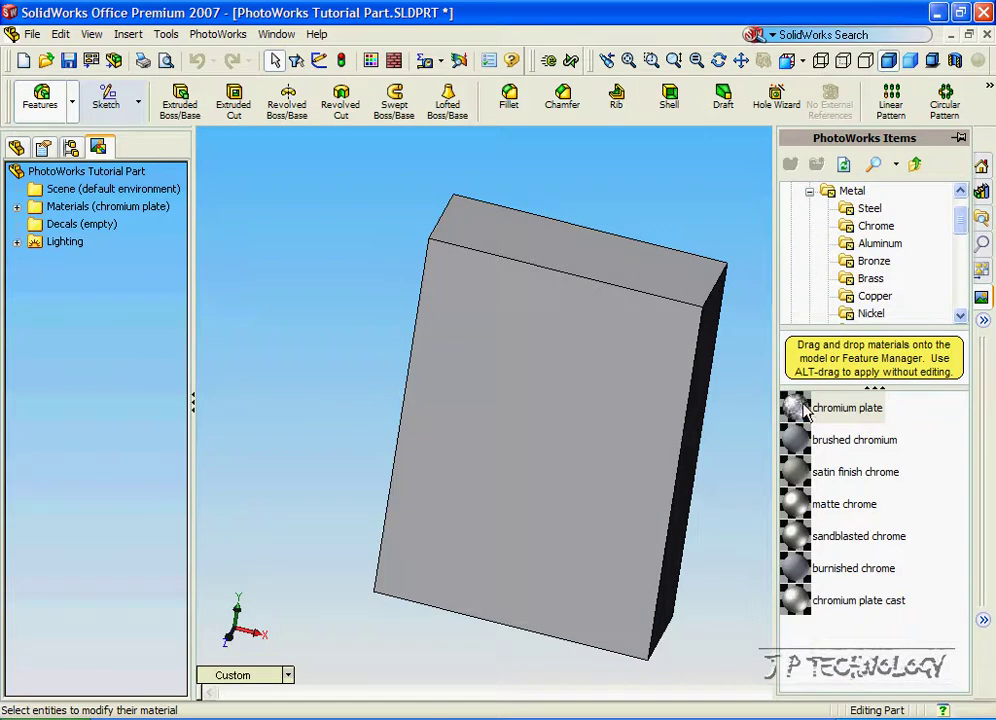
pyautogui.moveTo(806, 413); pyautogui.dragTo(622, 389)
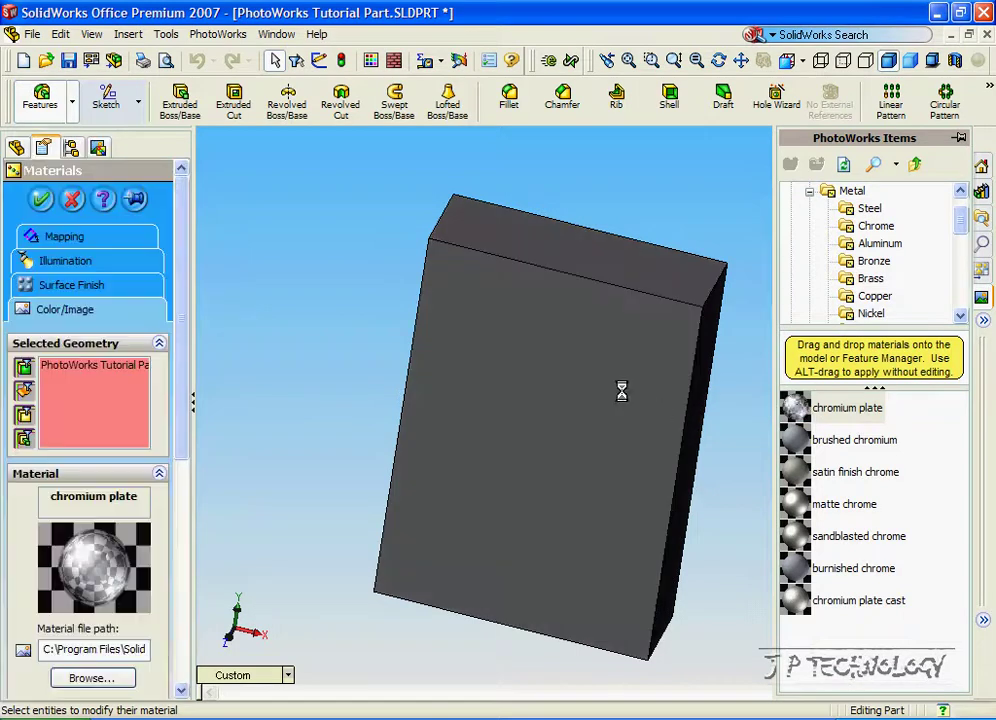
pyautogui.click(62, 287)
pyautogui.click(159, 368)
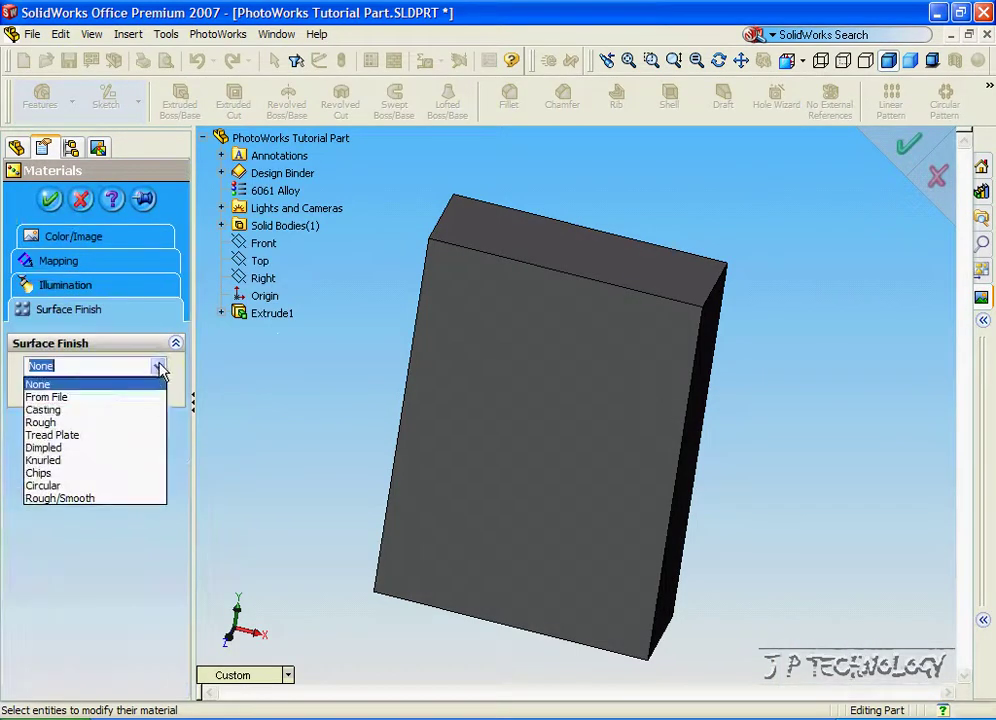
pyautogui.click(118, 436)
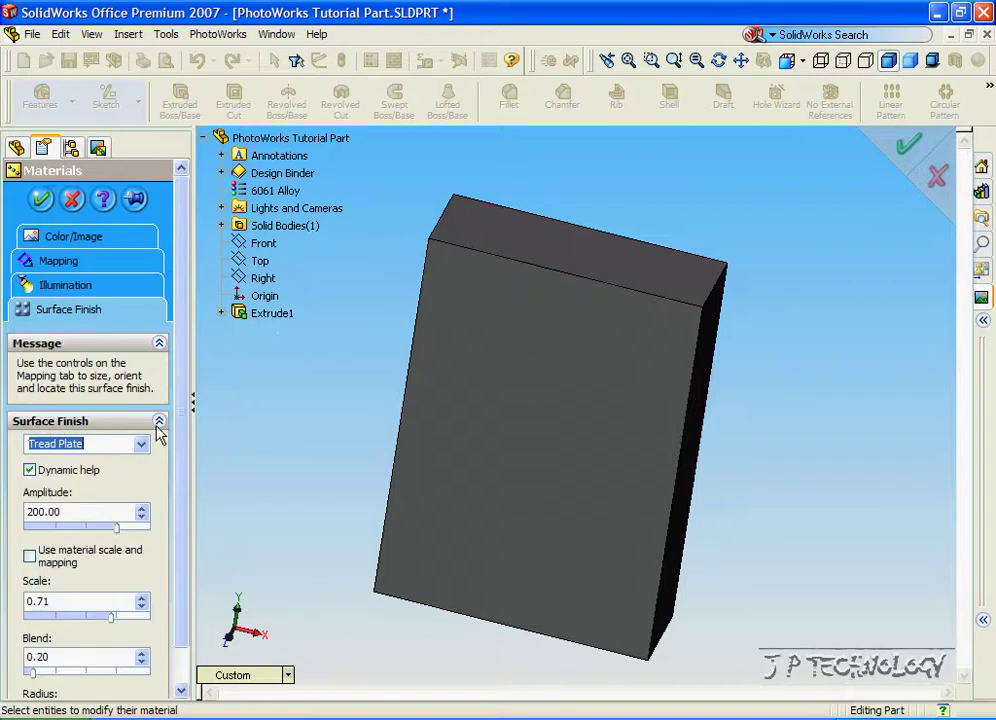
pyautogui.click(42, 200)
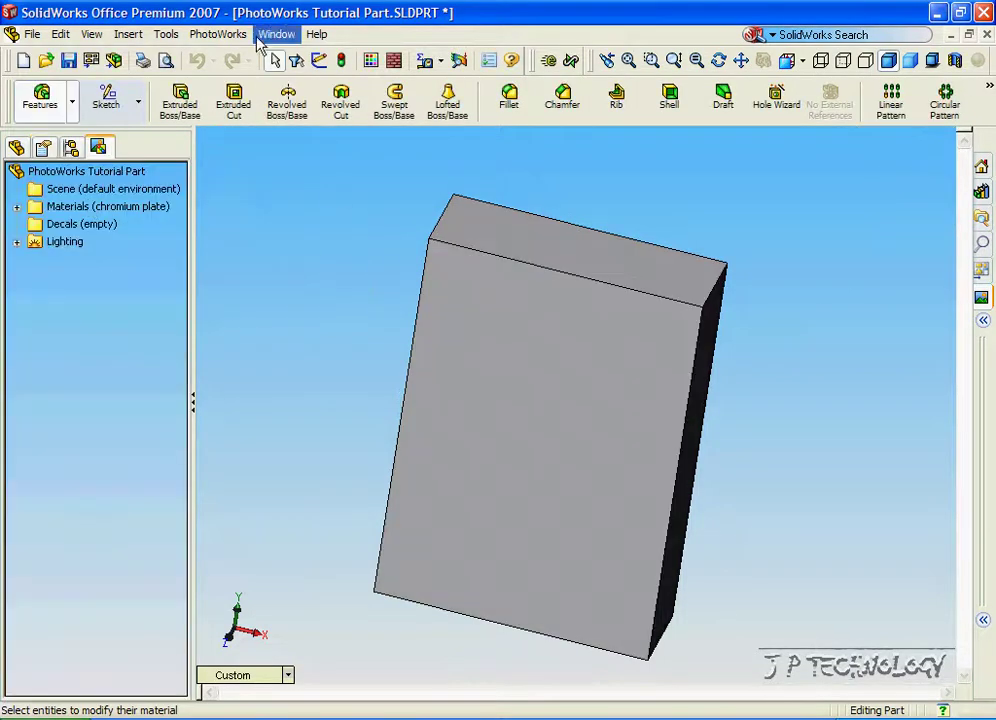
# - Start a PhotoWorks Render of the tread plate chromium block
pyautogui.click(220, 34)
pyautogui.click(251, 111)
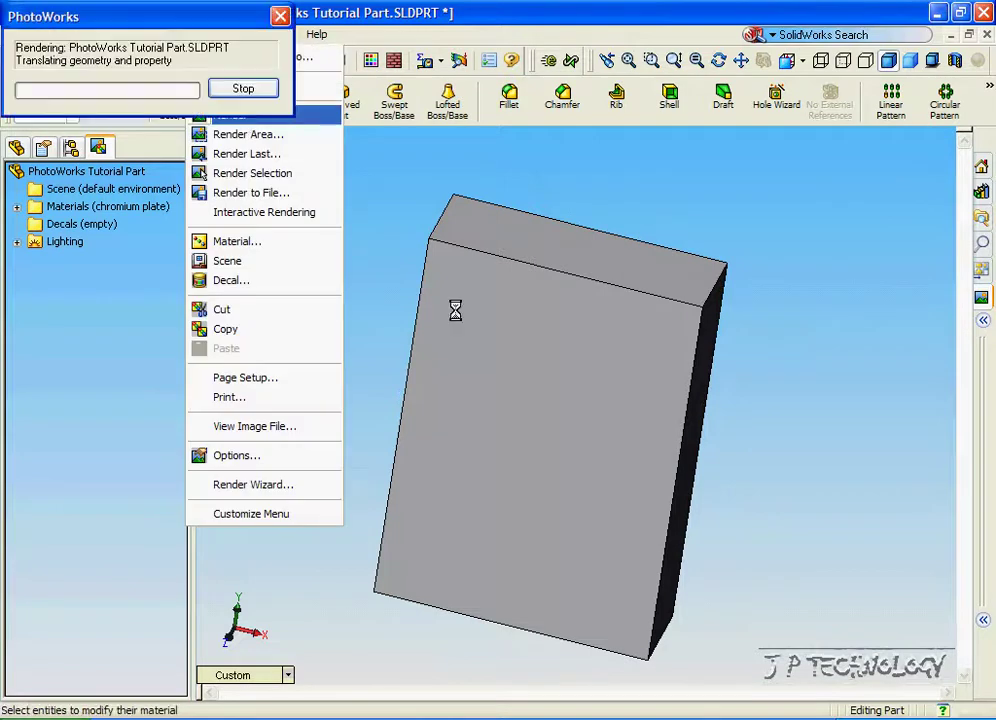